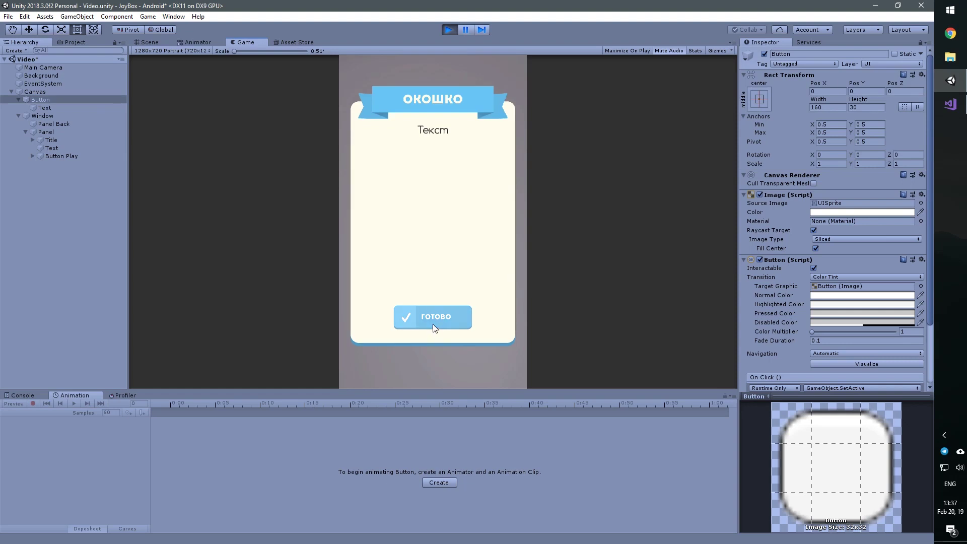
# In the running game, close the ОКОШКО popup twice and reopen it
pyautogui.click(444, 223)
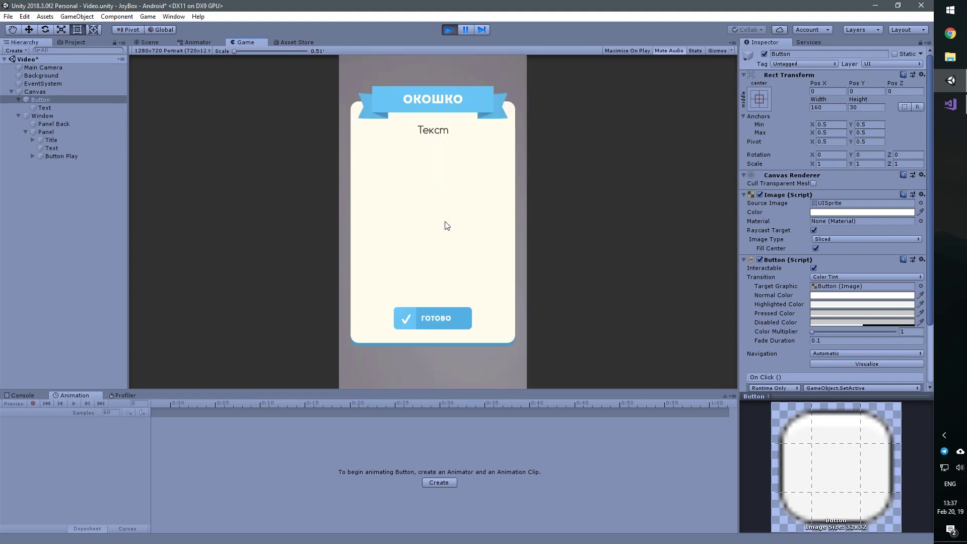
pyautogui.click(439, 318)
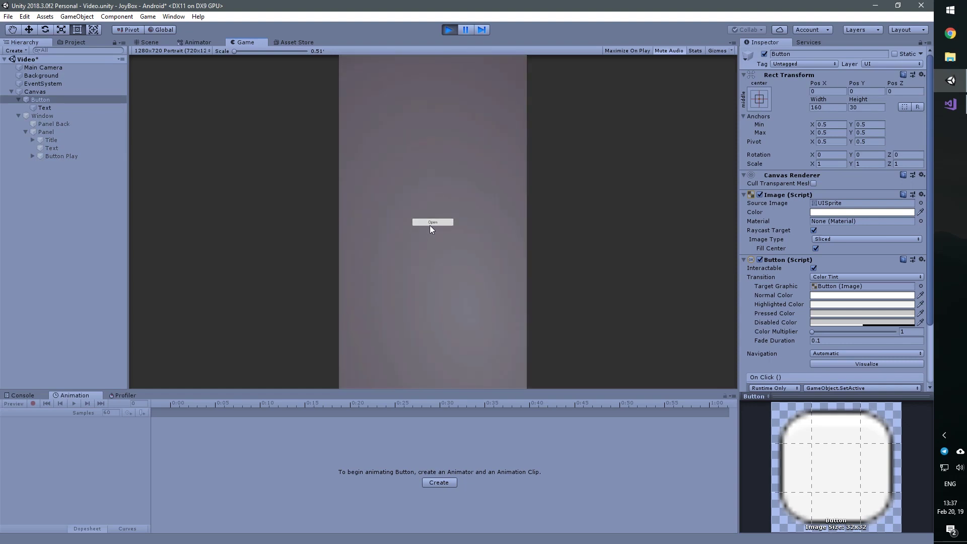
pyautogui.click(431, 223)
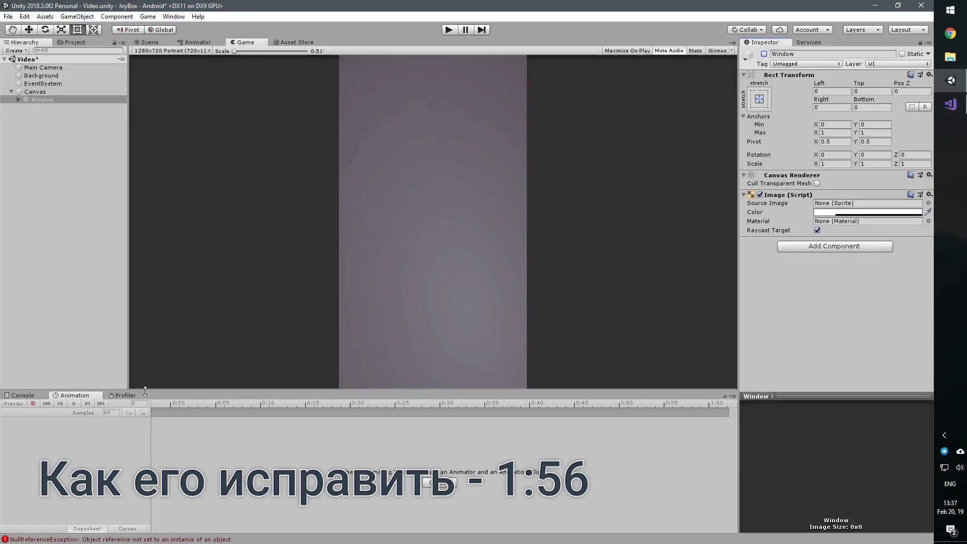
# Reactivate the Window object and select its Button Play child under Panel
pyautogui.click(32, 101)
pyautogui.click(764, 54)
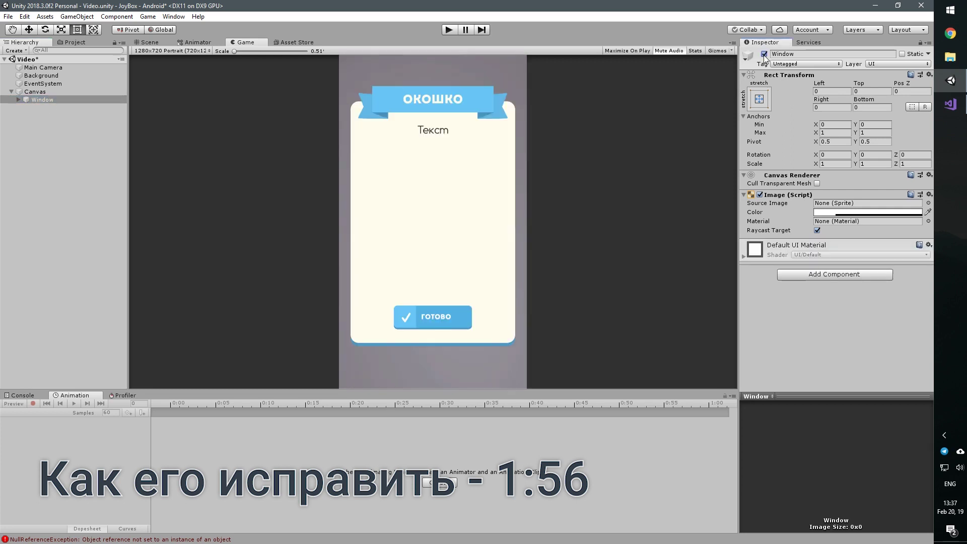
pyautogui.click(18, 99)
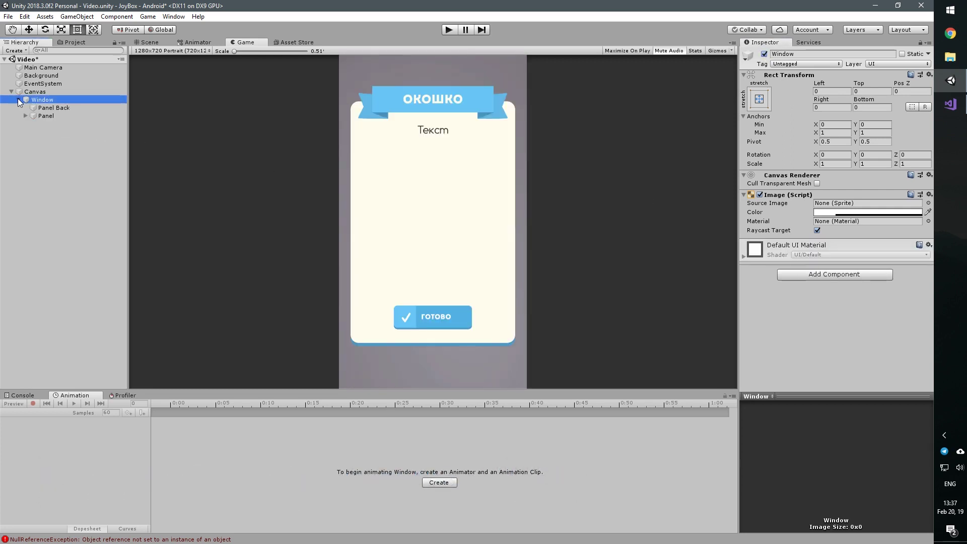
pyautogui.click(25, 116)
pyautogui.click(83, 142)
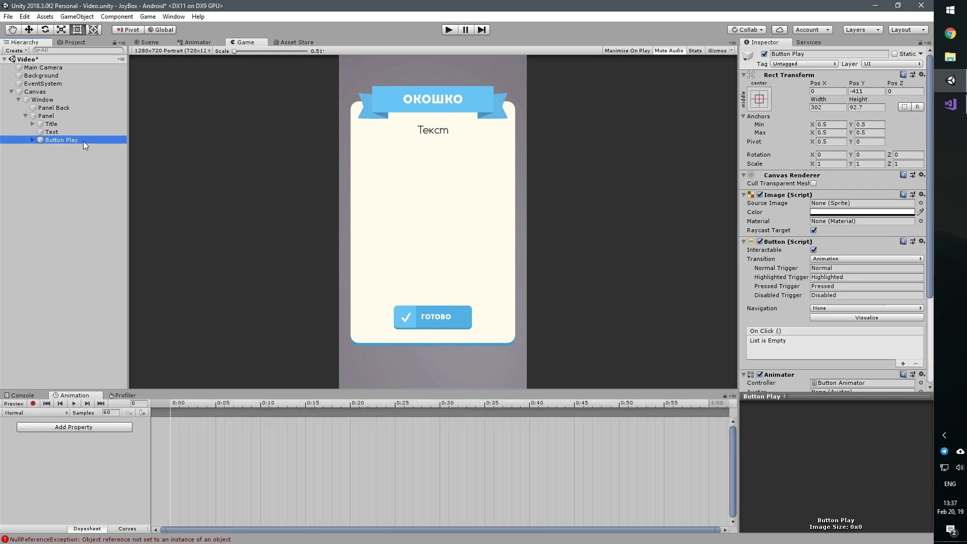
# Frame Button Play in the Scene view and start the game
pyautogui.click(150, 42)
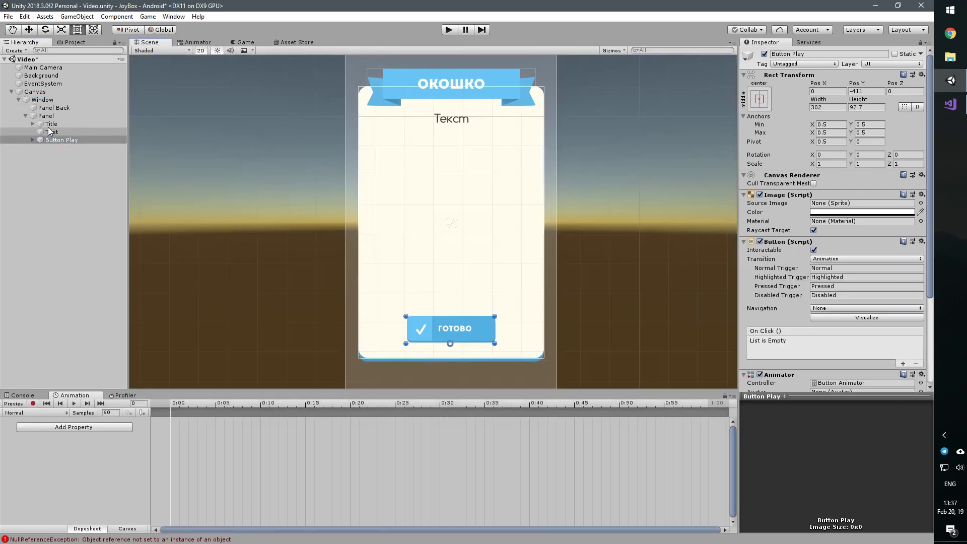
pyautogui.doubleClick(62, 139)
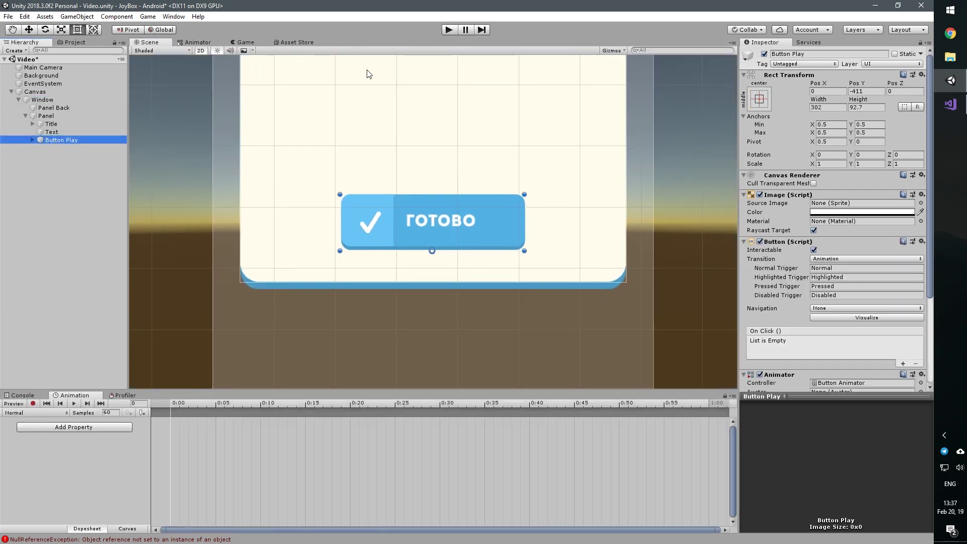
pyautogui.click(449, 31)
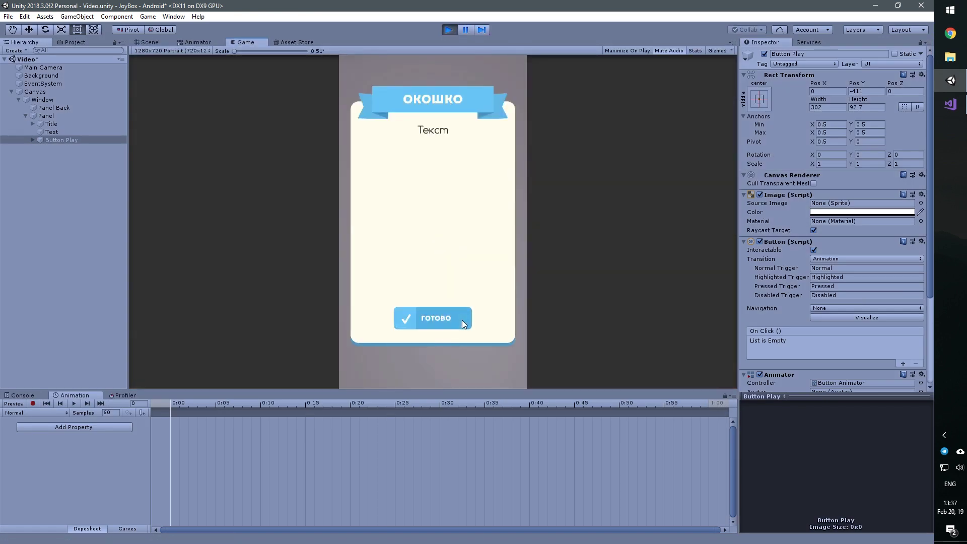
pyautogui.click(449, 30)
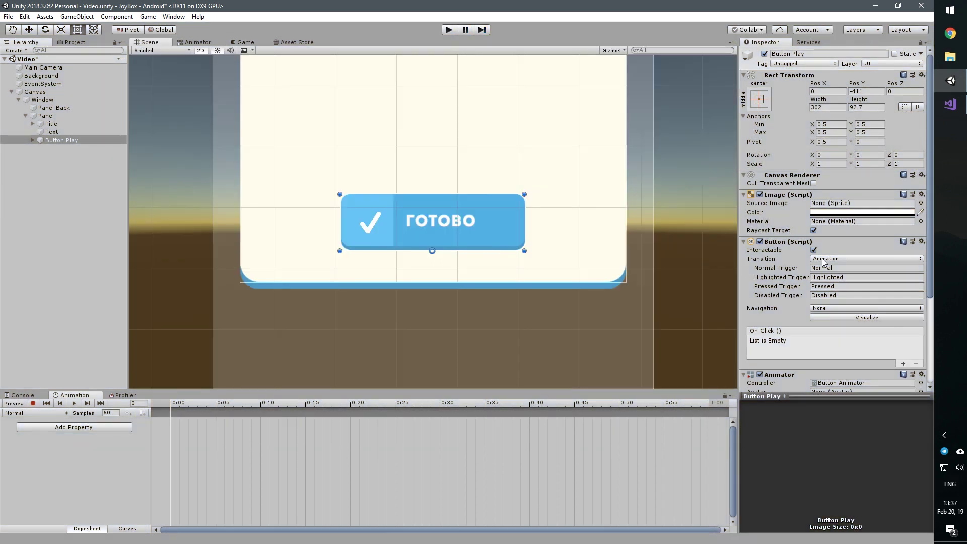
pyautogui.click(831, 259)
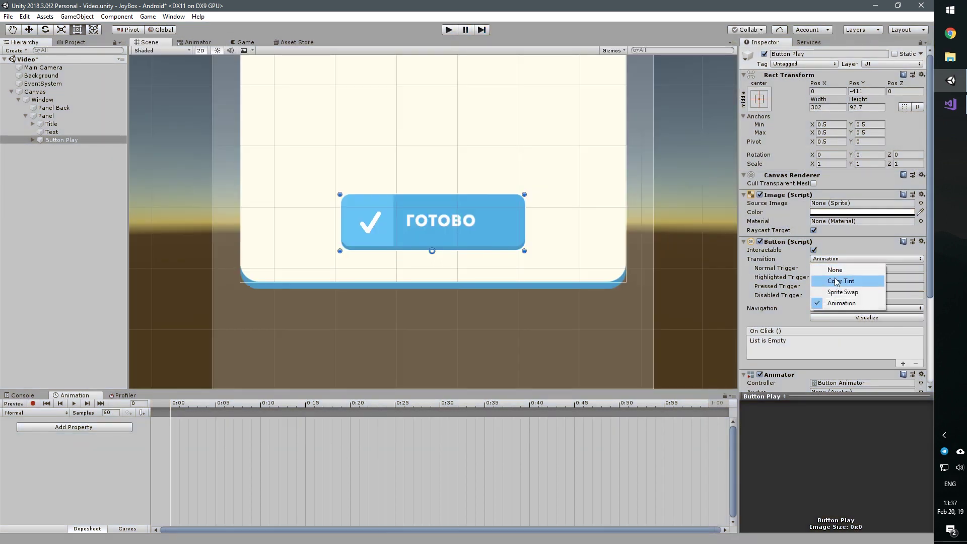
pyautogui.click(840, 280)
pyautogui.click(836, 259)
pyautogui.click(841, 303)
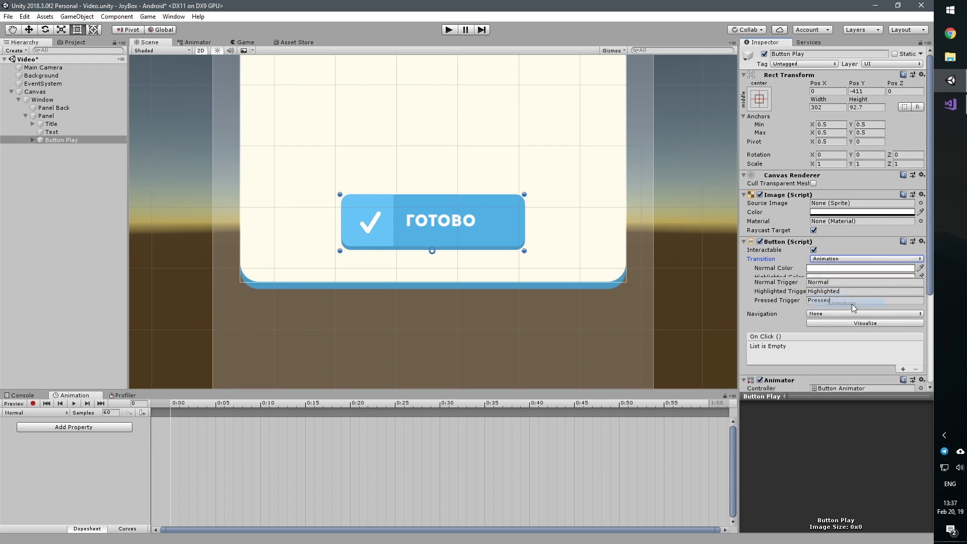
pyautogui.click(47, 413)
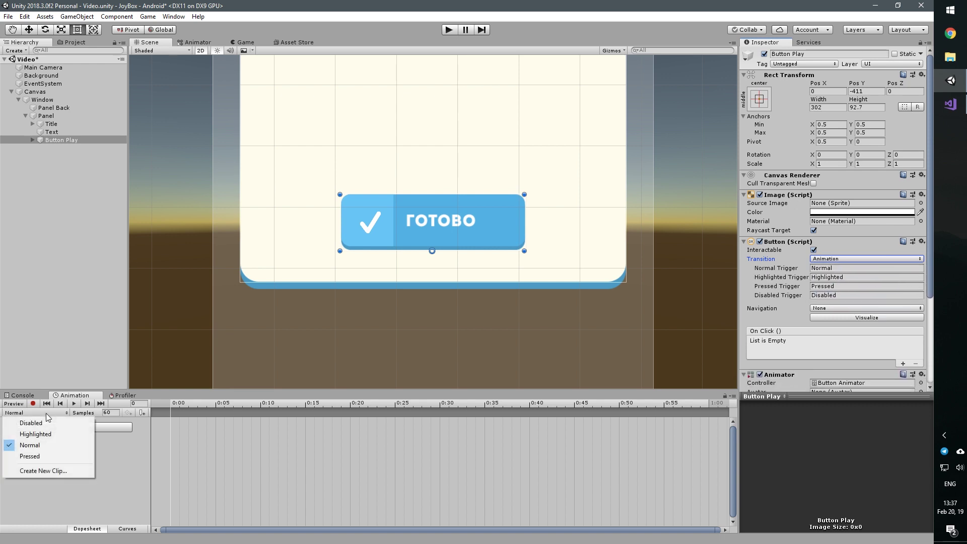
pyautogui.click(46, 456)
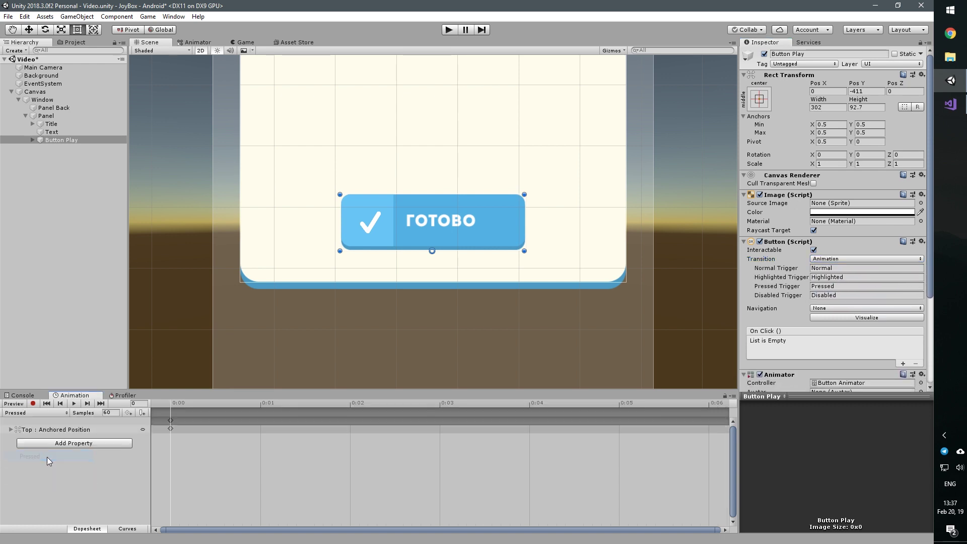
pyautogui.click(14, 404)
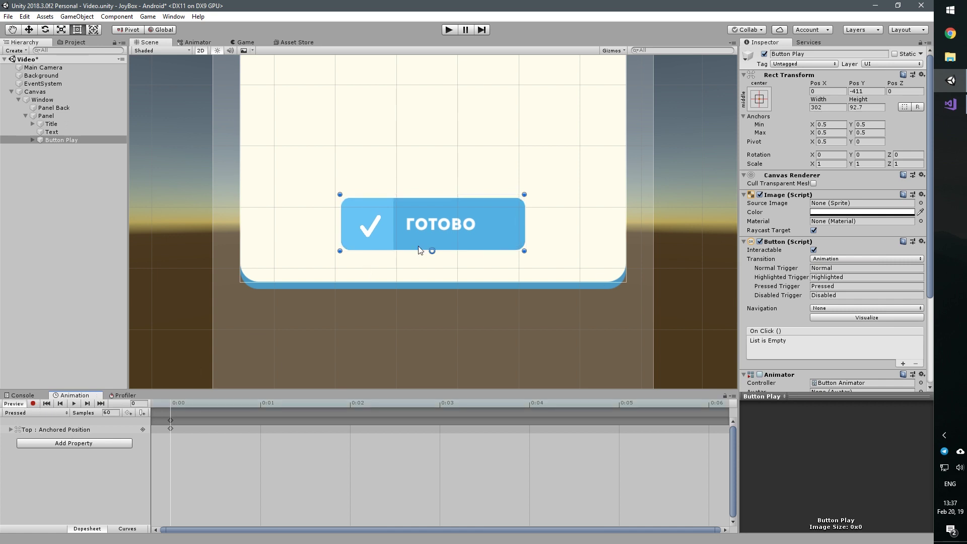
pyautogui.click(35, 412)
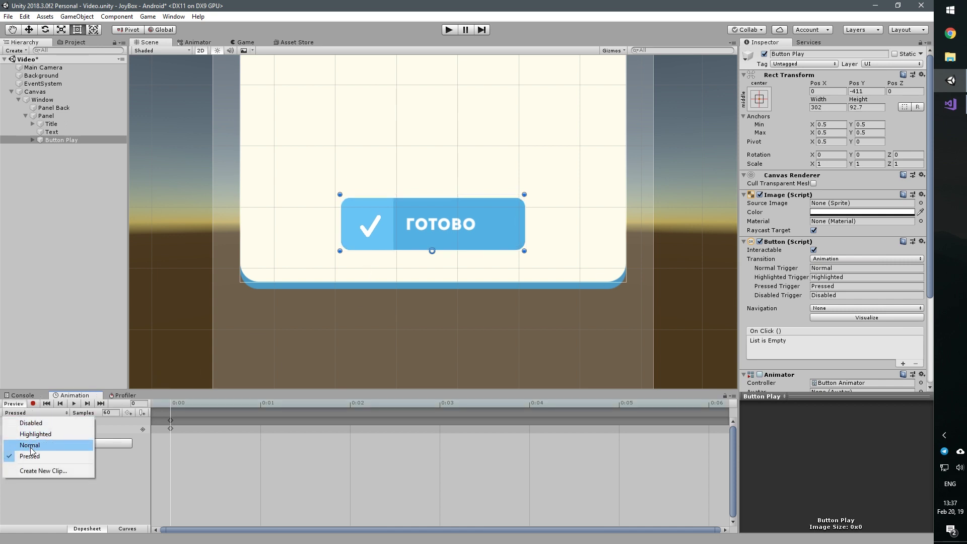
pyautogui.click(25, 421)
pyautogui.click(23, 412)
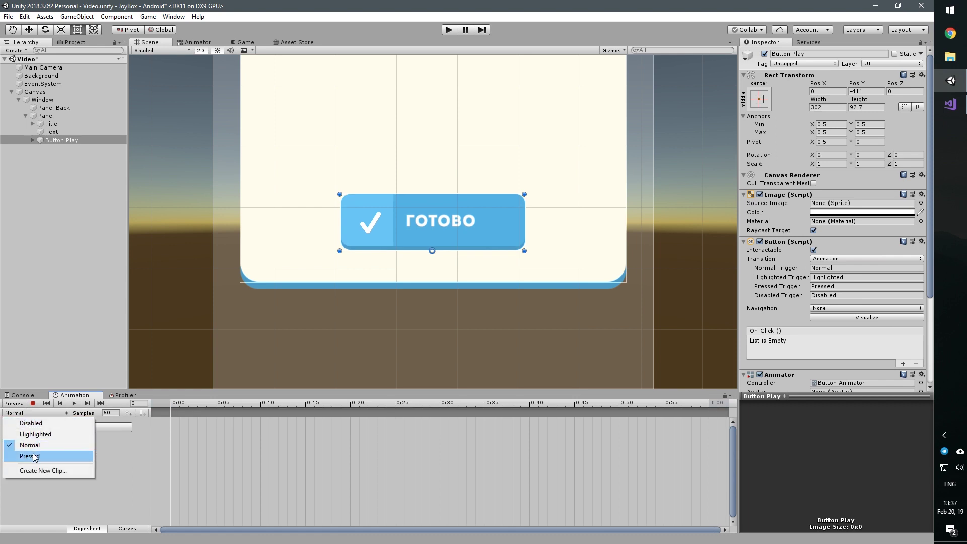
pyautogui.click(31, 456)
pyautogui.click(20, 404)
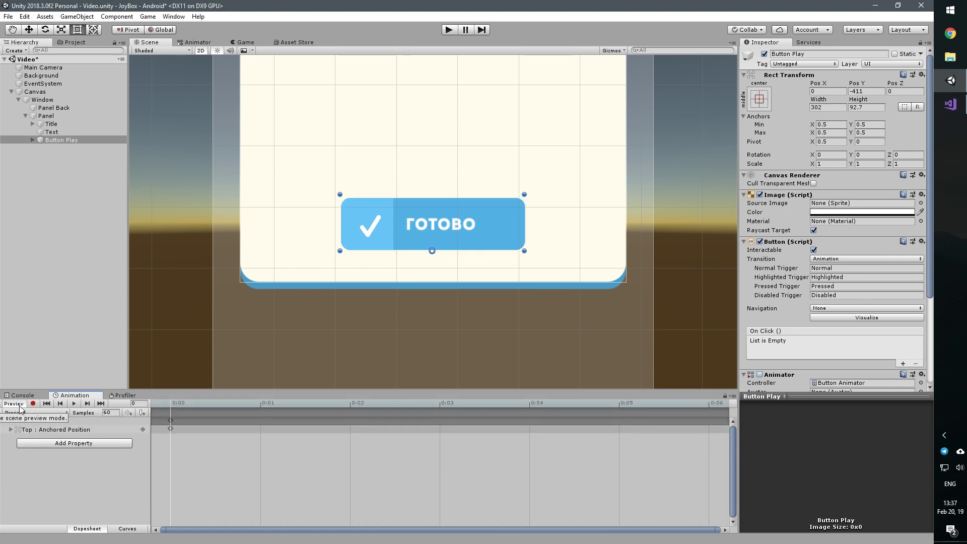
pyautogui.click(22, 414)
pyautogui.click(25, 421)
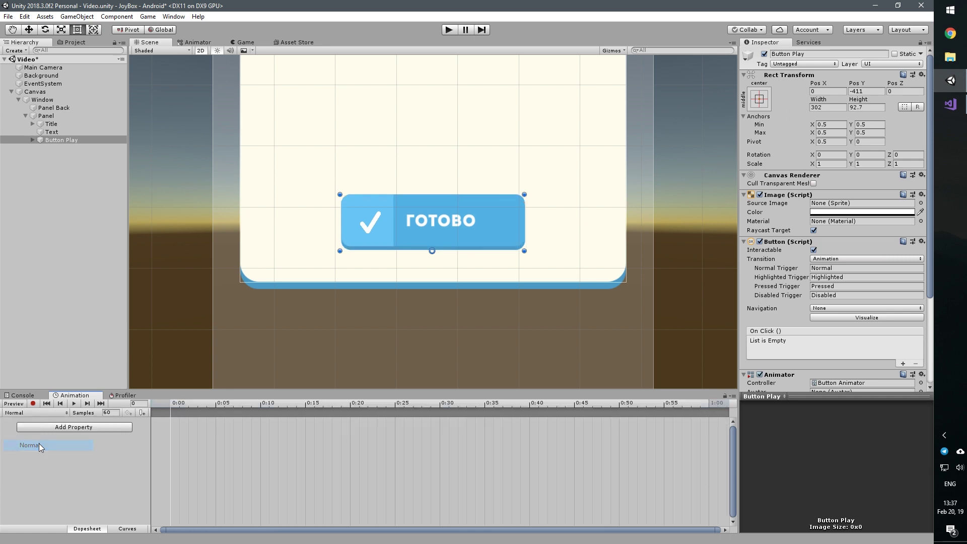
# Add a Button Play On Click entry calling GameObject.SetActive on Window, left unticked (false)
pyautogui.scroll(-2, 475, 236)
pyautogui.scroll(-3, 476, 236)
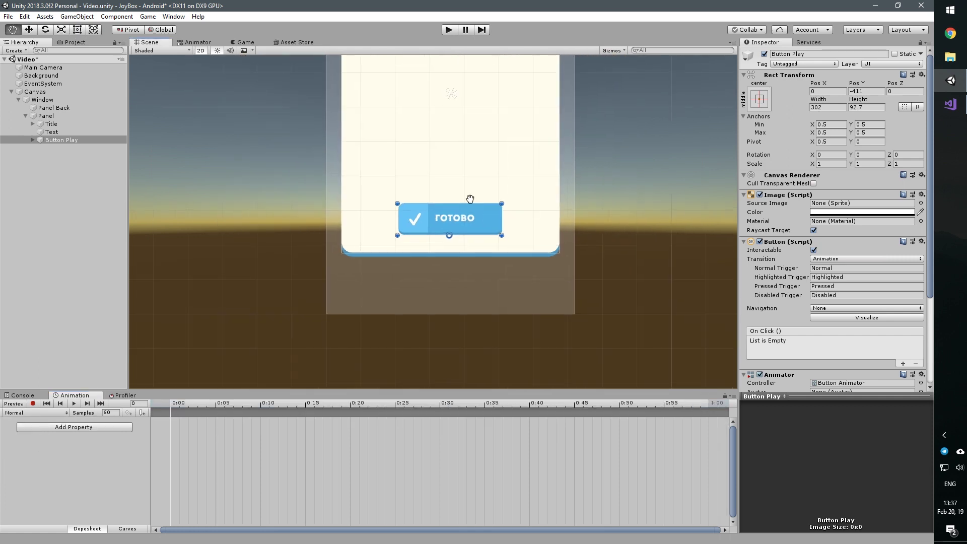
pyautogui.scroll(-2, 437, 266)
pyautogui.scroll(-1, 428, 249)
pyautogui.scroll(-3, 876, 326)
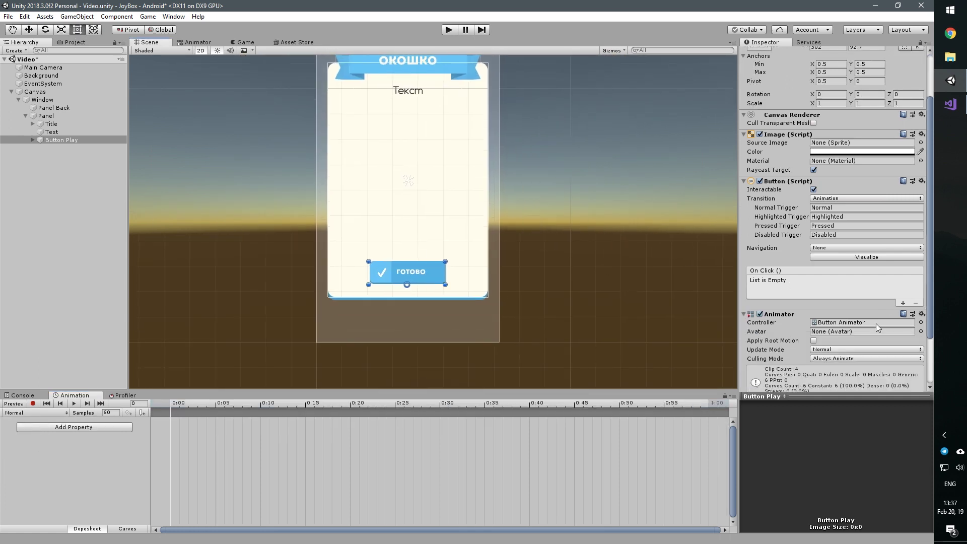
pyautogui.click(902, 303)
pyautogui.moveTo(54, 107); pyautogui.dragTo(783, 297)
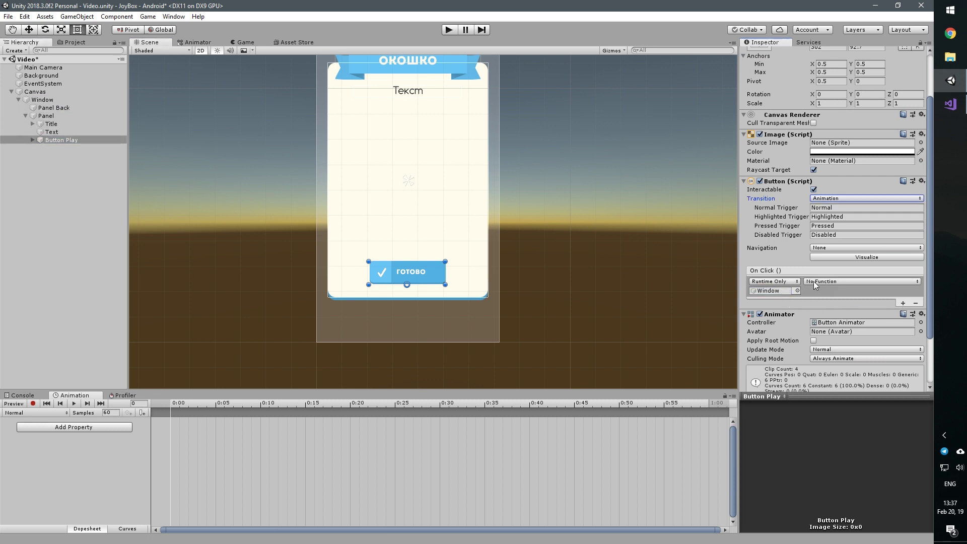
pyautogui.click(861, 281)
pyautogui.moveTo(846, 306)
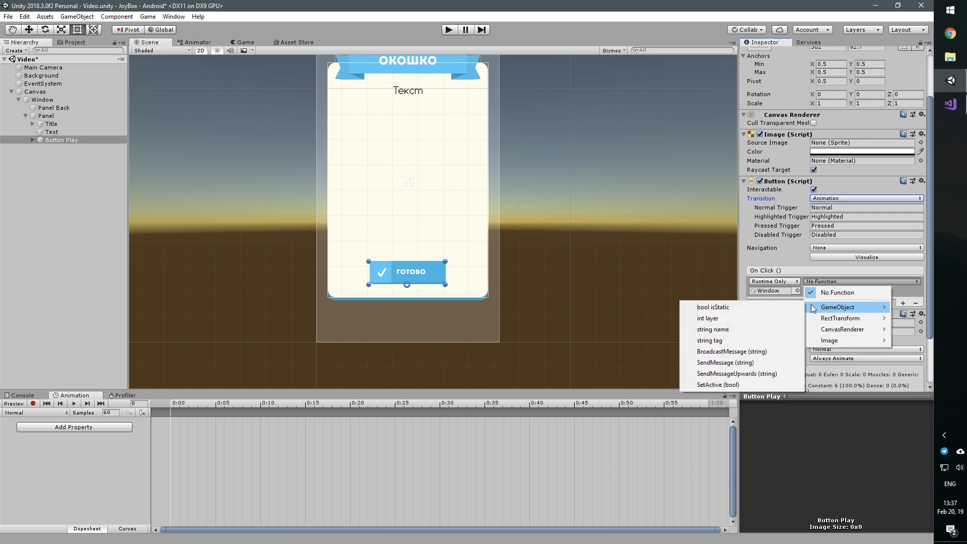
pyautogui.click(720, 384)
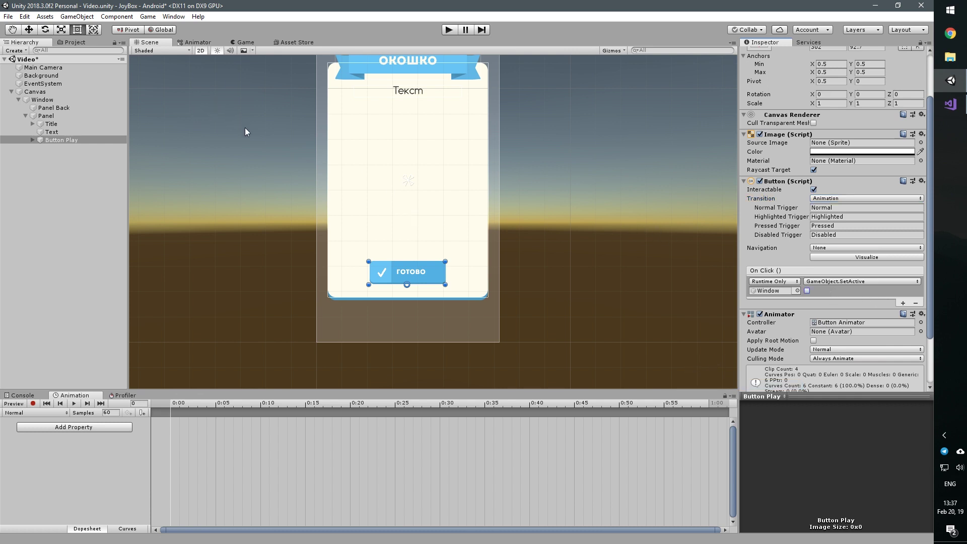
pyautogui.moveTo(253, 141); pyautogui.dragTo(260, 153, button='middle')
pyautogui.moveTo(342, 175); pyautogui.dragTo(338, 203, button='middle')
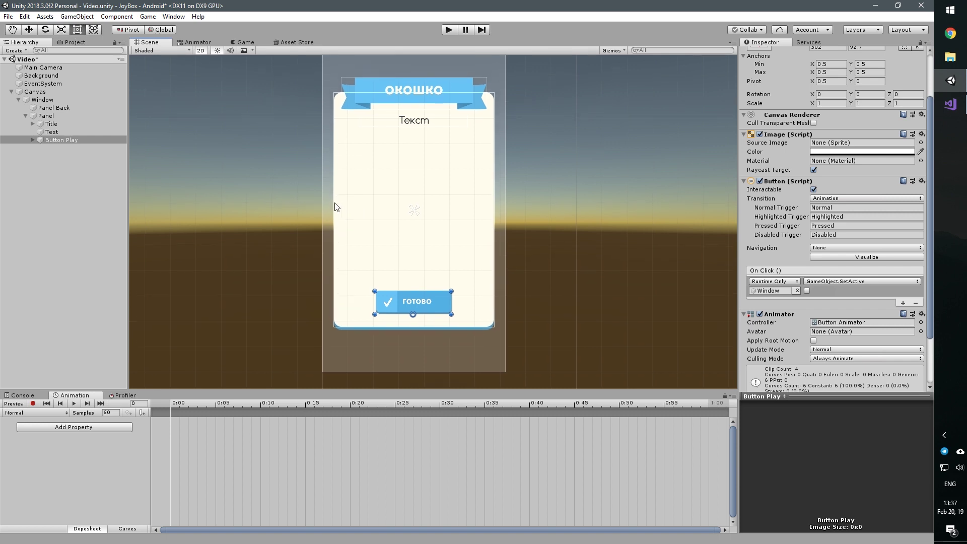
# Deactivate Window, then add a UI > Button under Canvas and expand its children
pyautogui.click(40, 99)
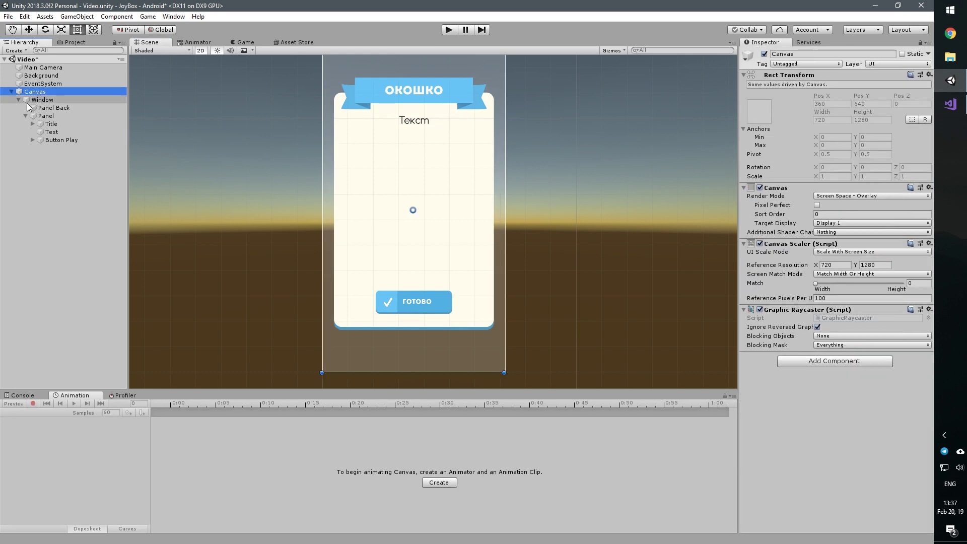
pyautogui.click(764, 54)
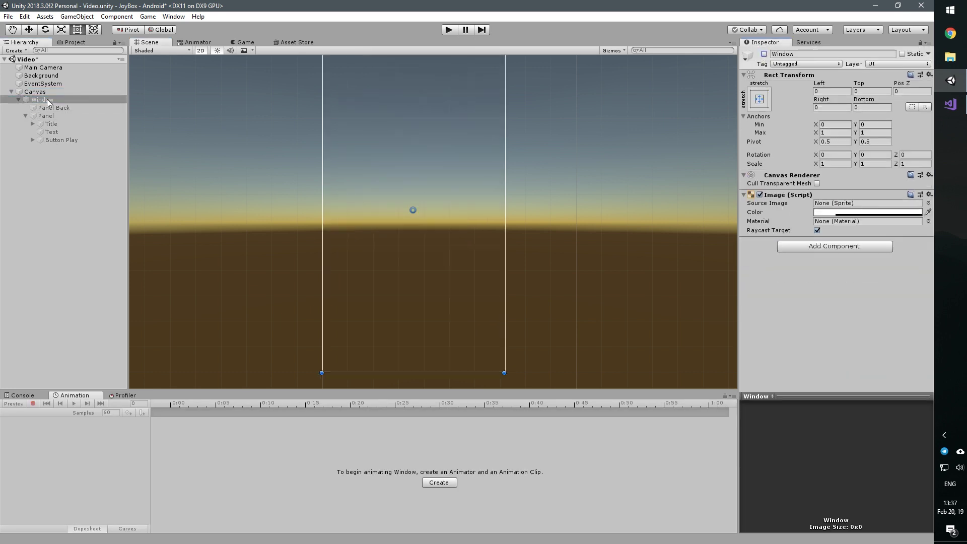
pyautogui.rightClick(47, 93)
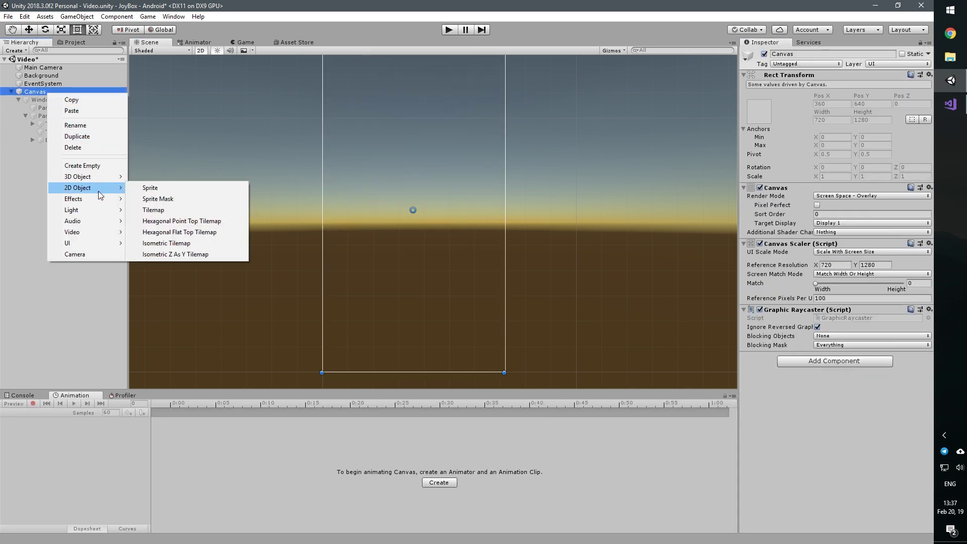
pyautogui.moveTo(101, 244)
pyautogui.click(196, 289)
pyautogui.scroll(3, 533, 247)
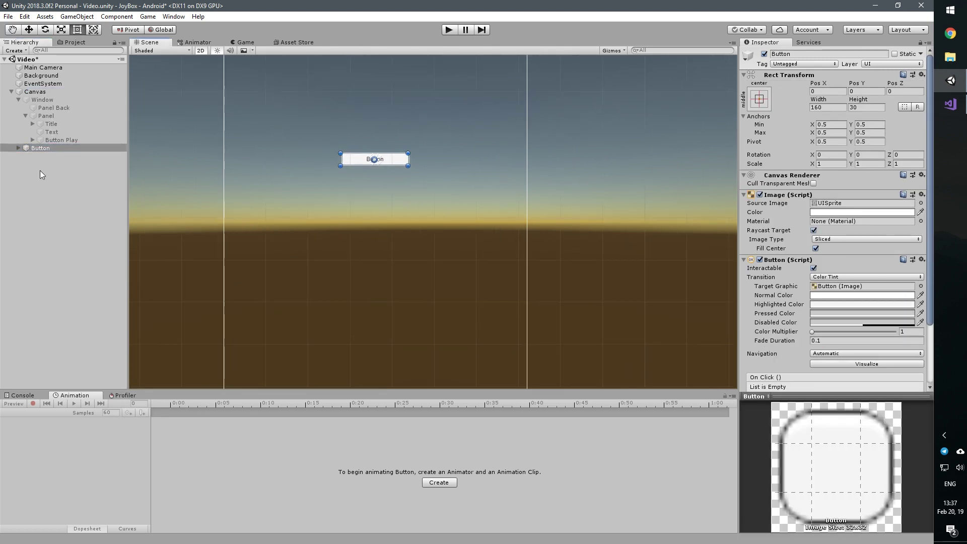
pyautogui.click(18, 152)
# Change the new button's Text label to 'Open'
pyautogui.click(19, 148)
pyautogui.click(41, 156)
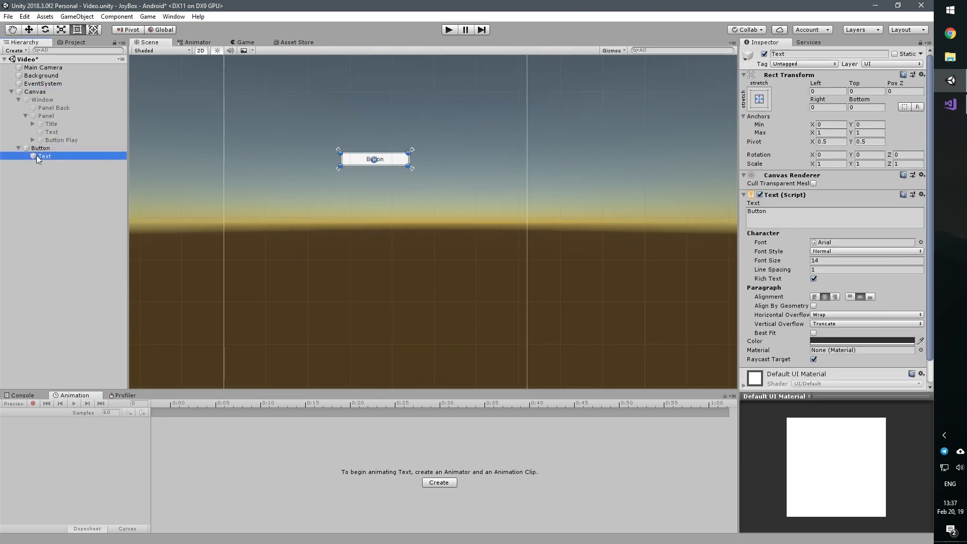
pyautogui.click(837, 220)
pyautogui.write('0')
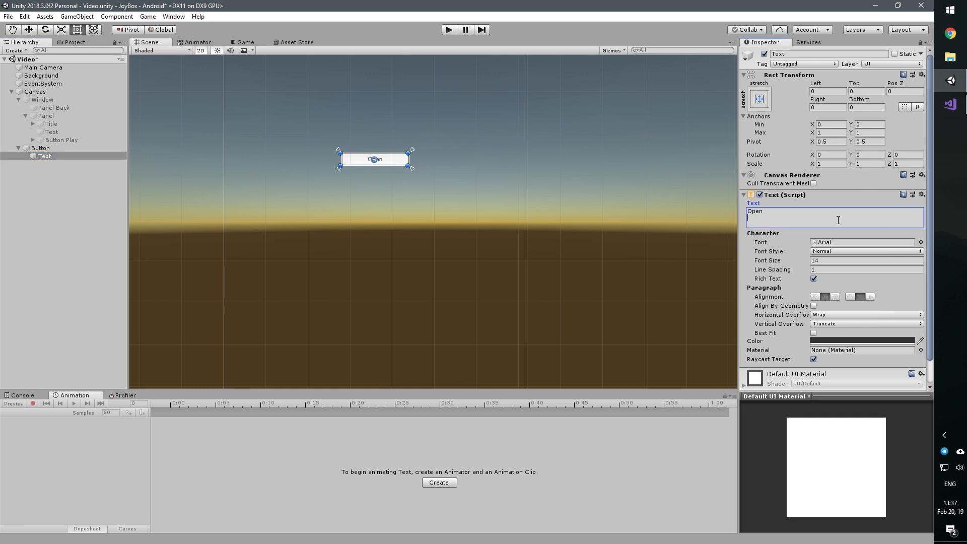
# Make the button's On Click call GameObject.SetActive on Window ticked (true), and reactivate Window
pyautogui.click(39, 148)
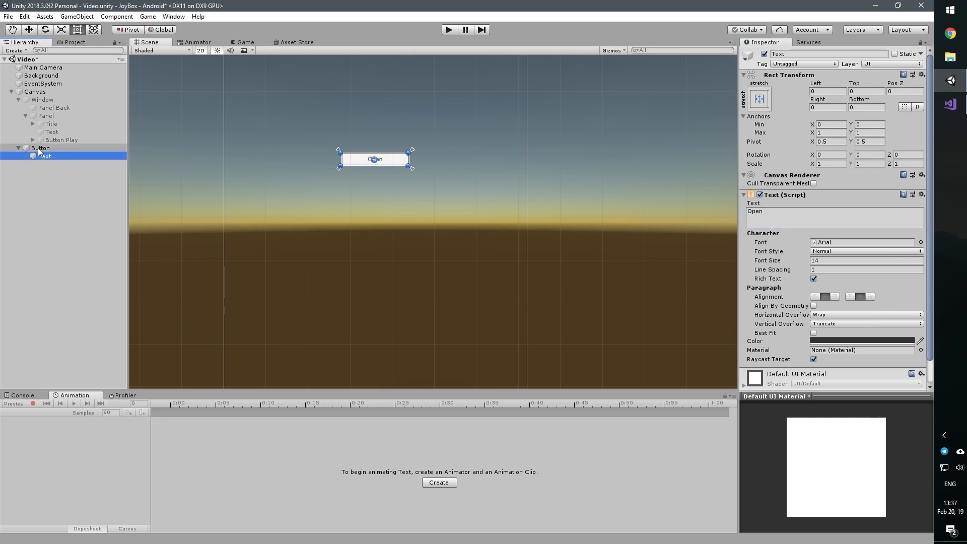
pyautogui.scroll(-3, 798, 242)
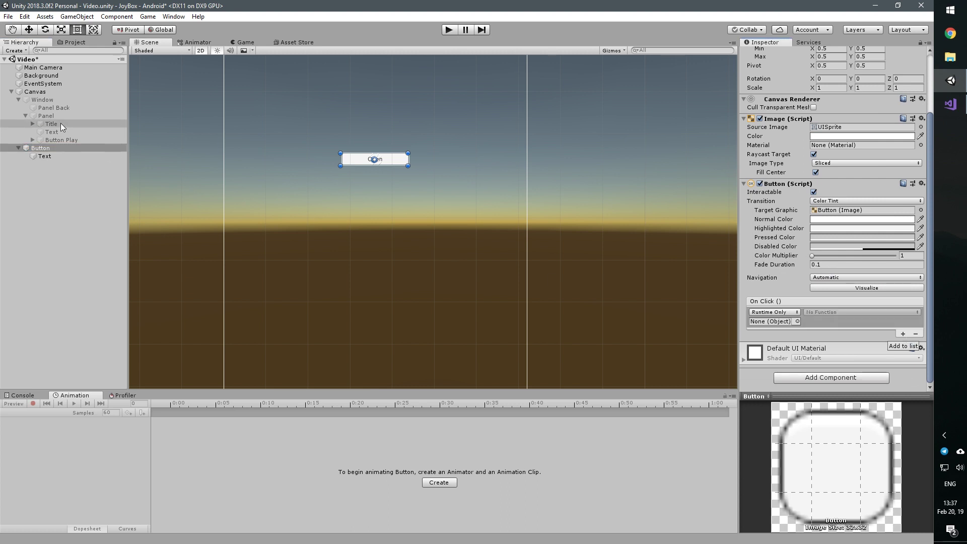
pyautogui.moveTo(42, 99); pyautogui.dragTo(773, 321)
pyautogui.click(831, 312)
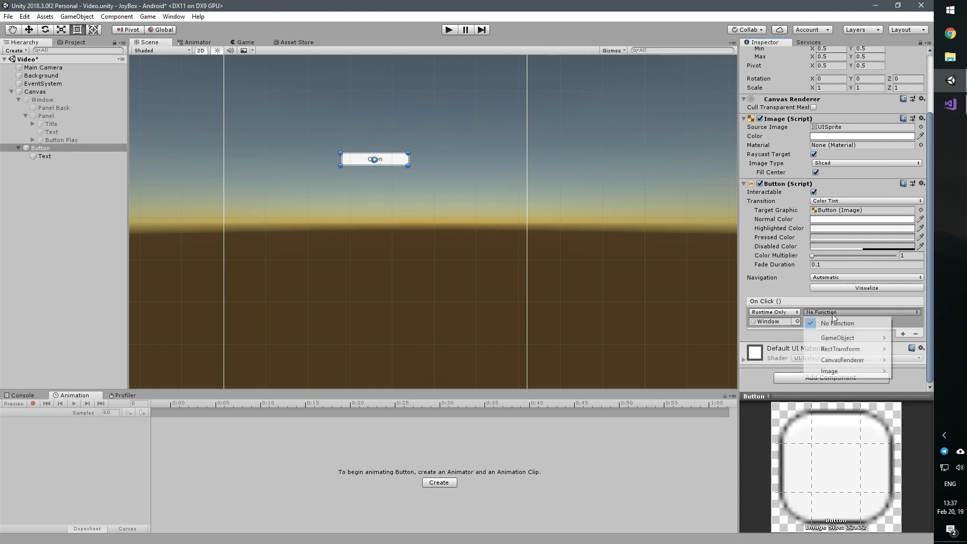
pyautogui.moveTo(846, 337)
pyautogui.click(724, 415)
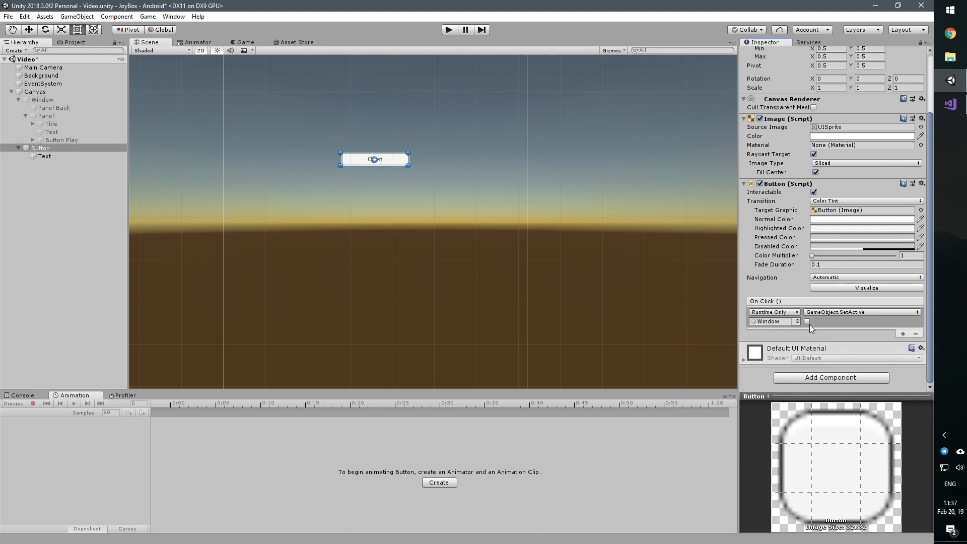
pyautogui.moveTo(442, 237); pyautogui.dragTo(453, 262, button='middle')
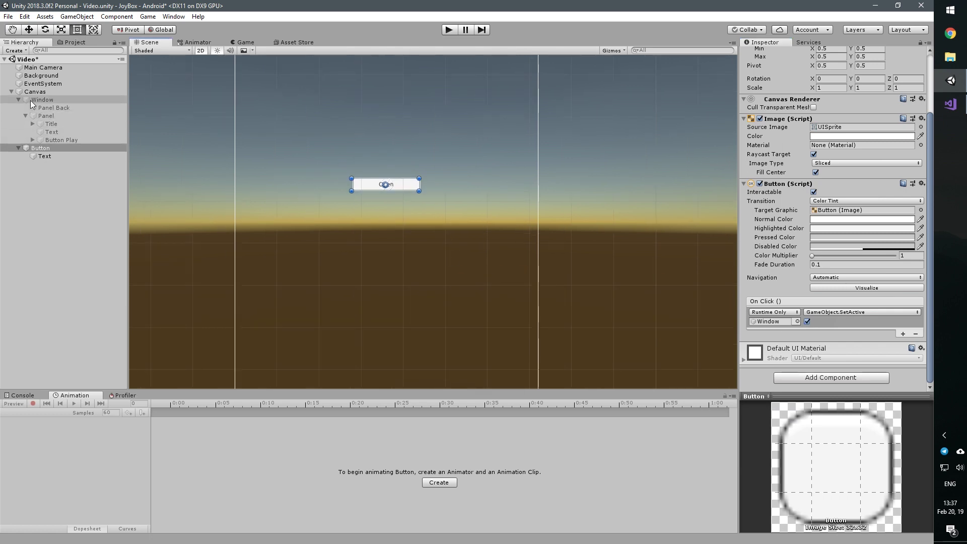
pyautogui.click(661, 101)
pyautogui.click(764, 54)
# Drag Button above Window in the Canvas, then play-test toggling the popup with Open and готово
pyautogui.moveTo(49, 147); pyautogui.dragTo(36, 96)
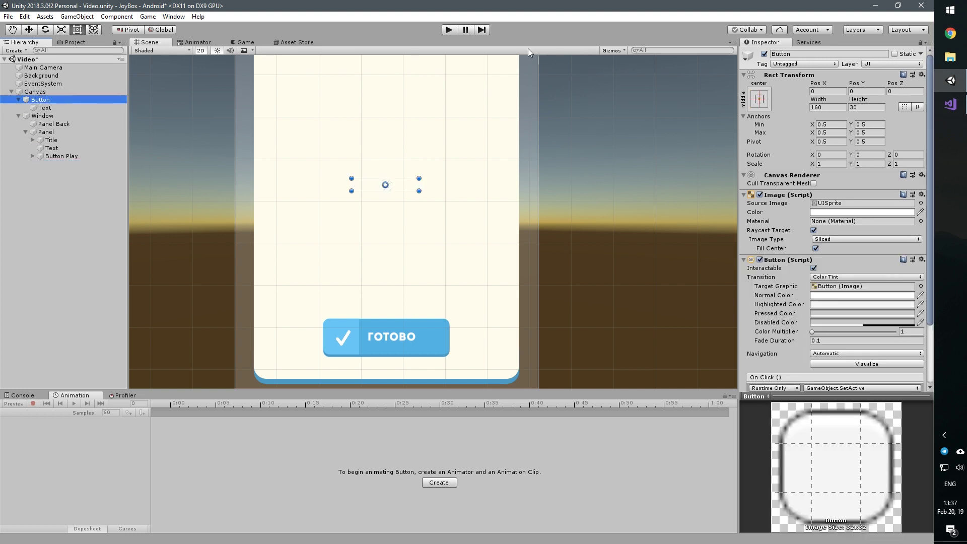
pyautogui.click(449, 30)
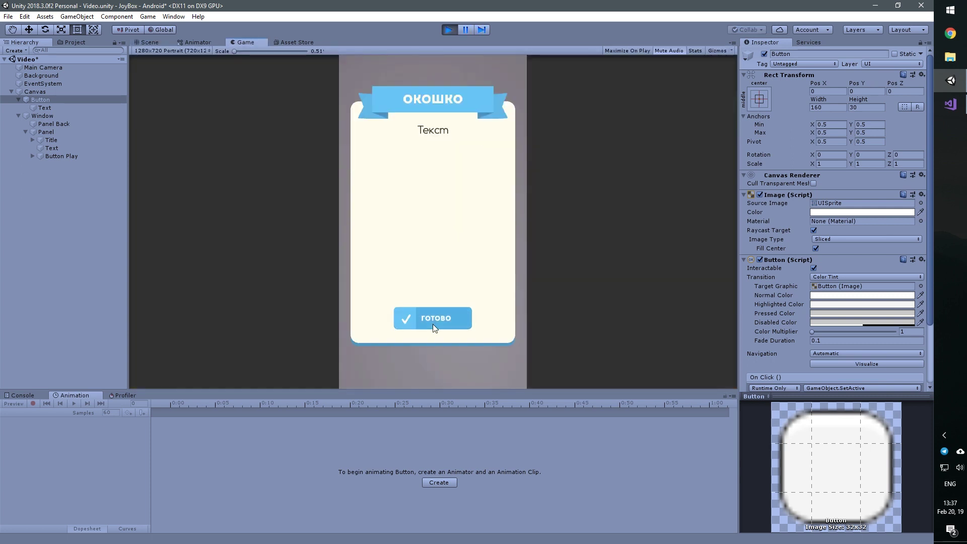
pyautogui.click(437, 326)
pyautogui.click(441, 223)
pyautogui.click(439, 318)
pyautogui.click(433, 222)
pyautogui.click(449, 30)
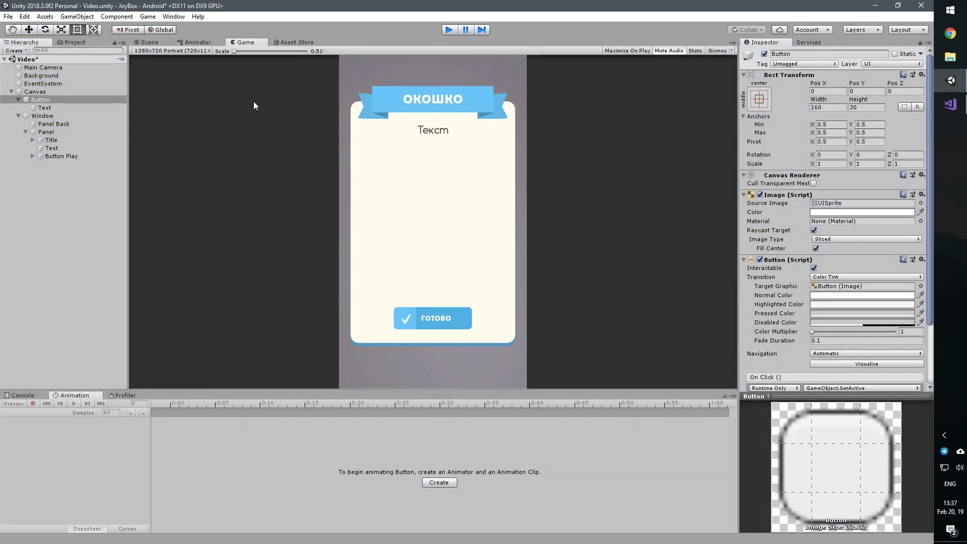
pyautogui.click(62, 155)
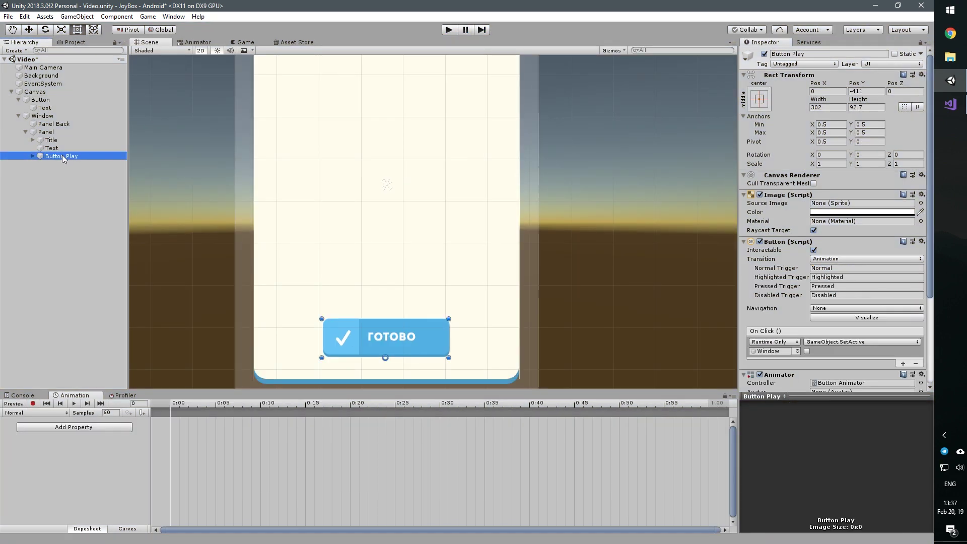
# Add the ButtonAnimationFix component to Button Play and open its script in Visual Studio
pyautogui.click(819, 380)
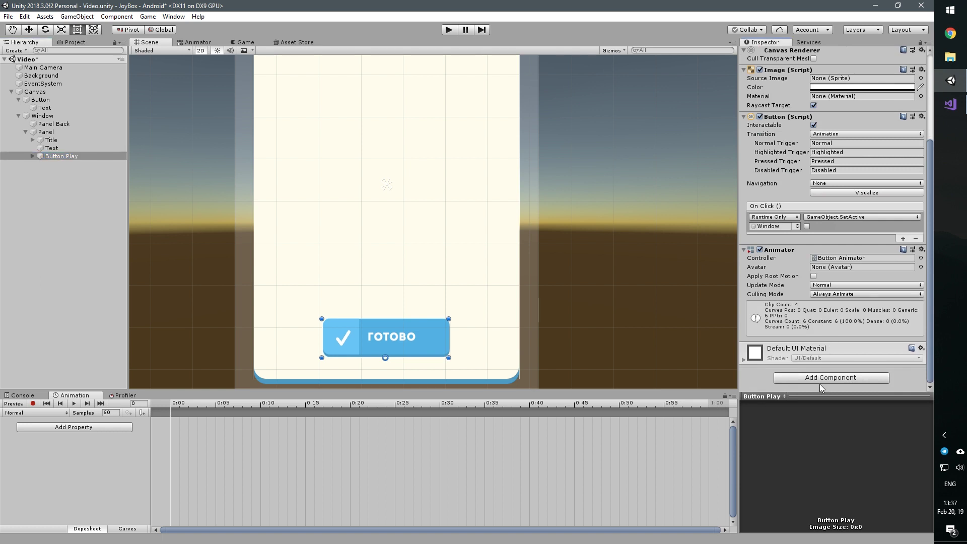
pyautogui.write('Butto')
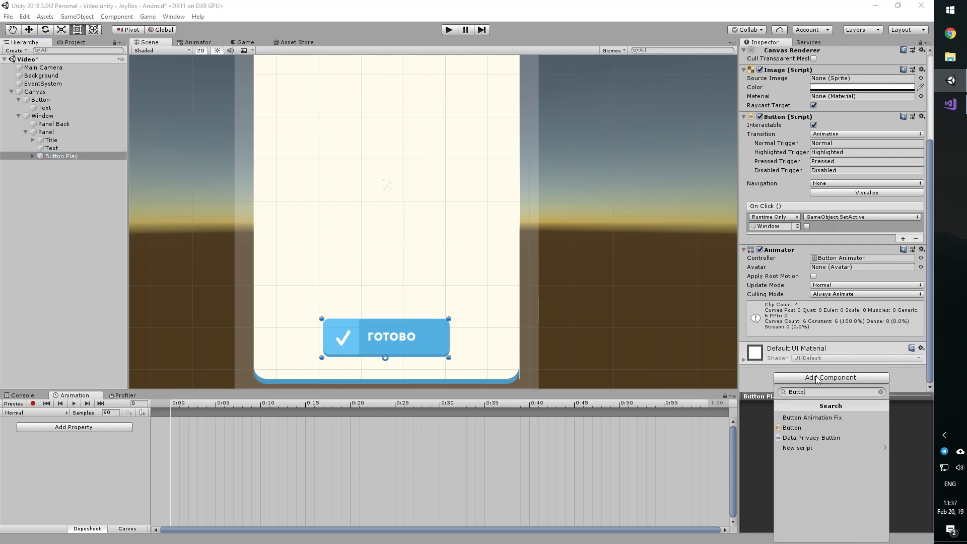
pyautogui.write('nAnimationFix')
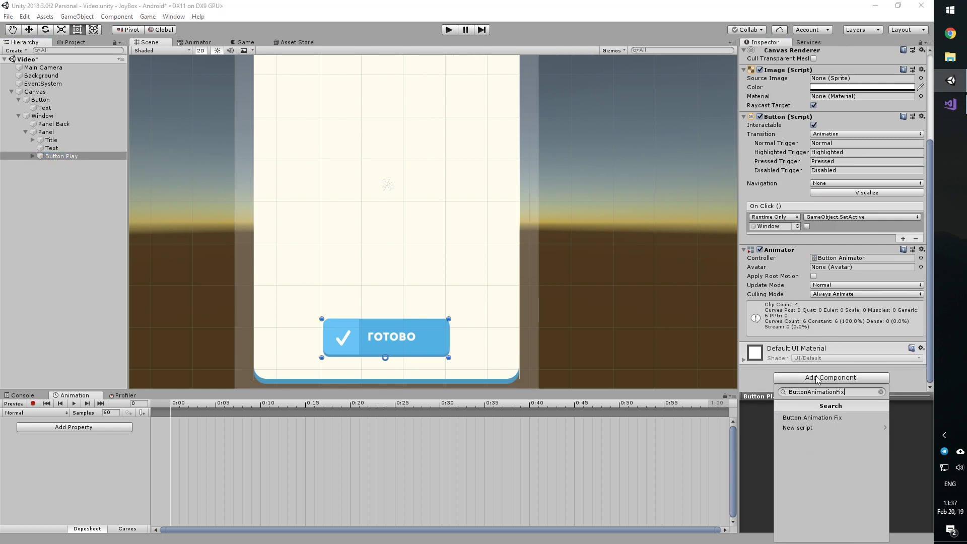
pyautogui.press('Return')
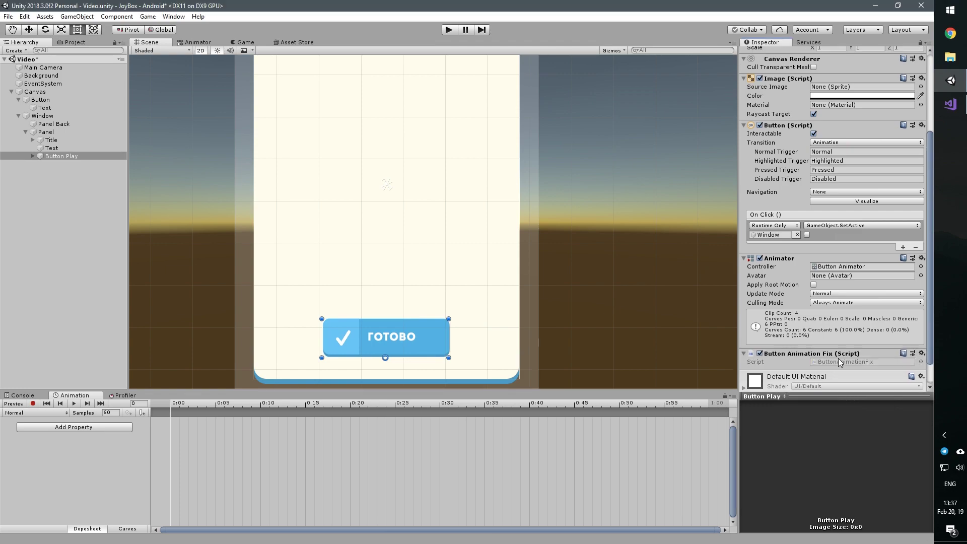
pyautogui.doubleClick(839, 362)
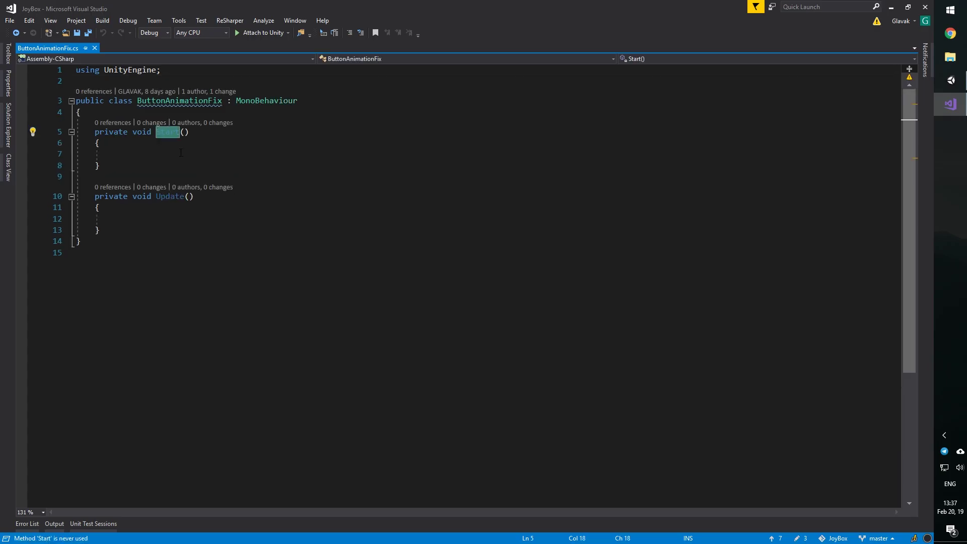
# Name the method FixAnimation and delete the Update method
pyautogui.write('FixAnimation')
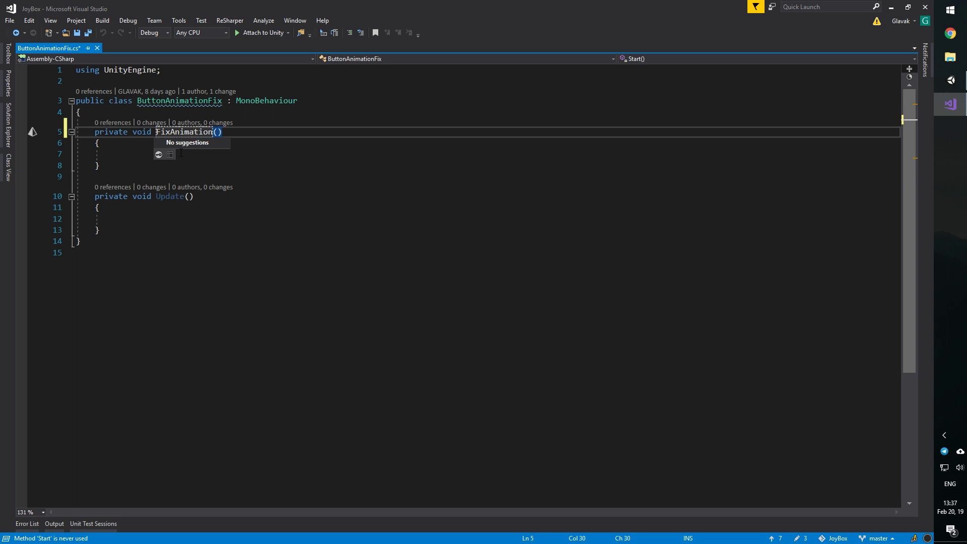
pyautogui.moveTo(101, 230); pyautogui.dragTo(125, 170)
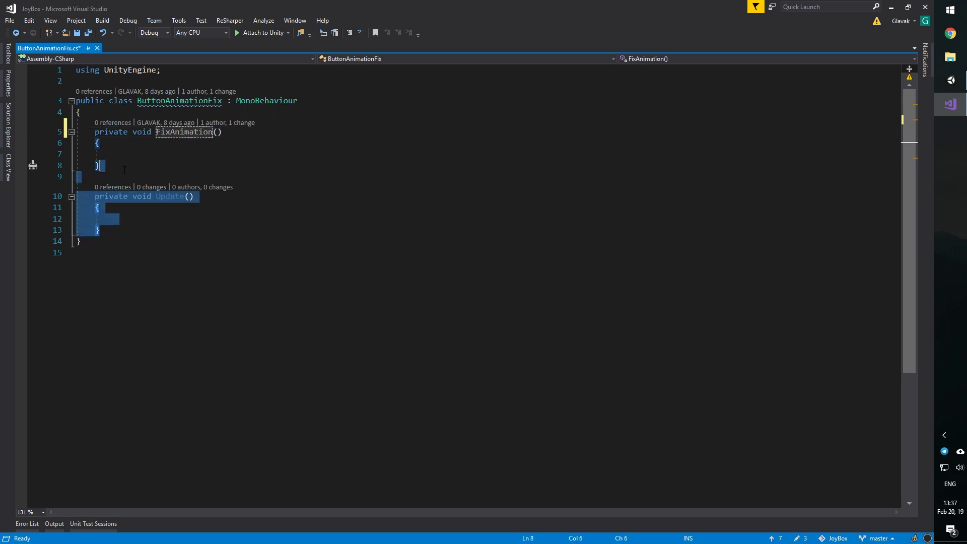
pyautogui.press('Delete')
pyautogui.press('Up')
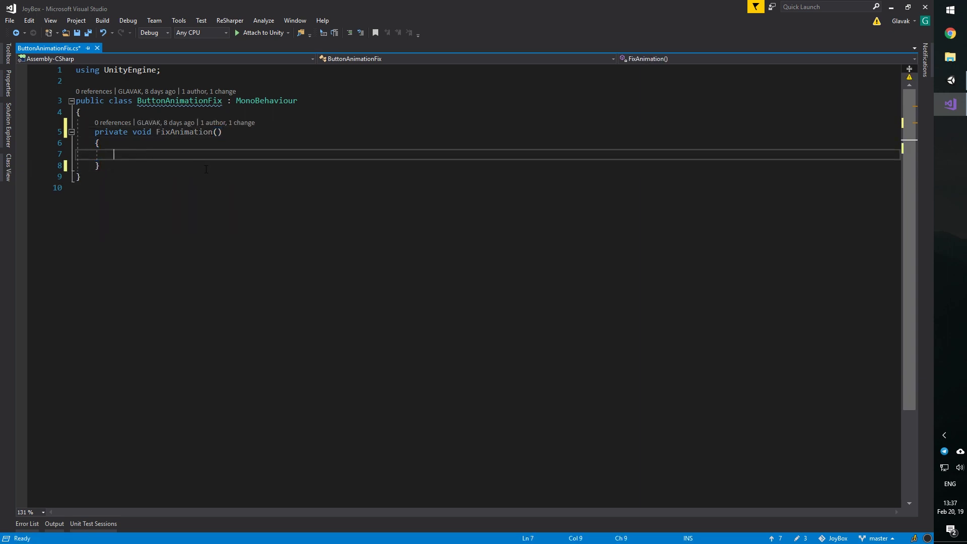
# Add 'Animator animator = GetComponent<Animator>();' inside FixAnimation
pyautogui.write('Animator anim')
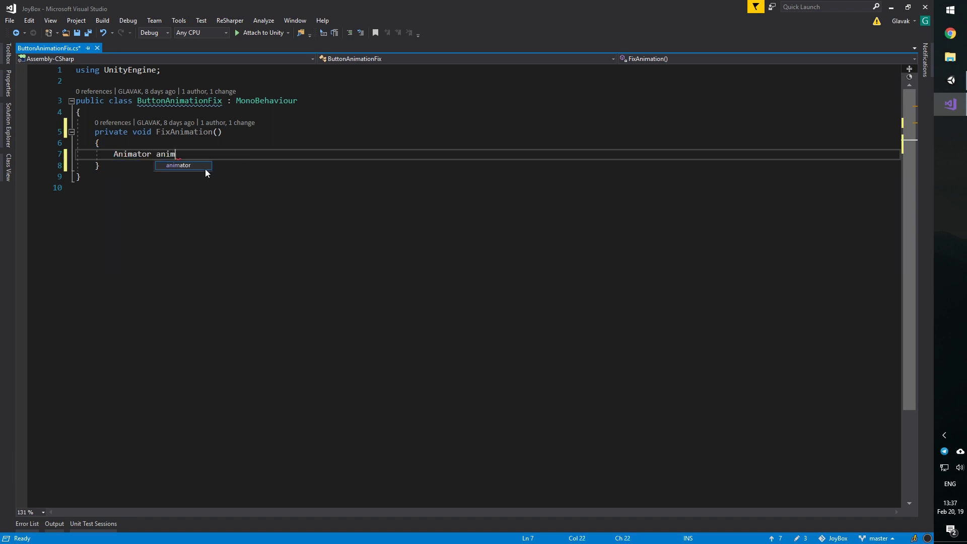
pyautogui.write('ator = Get')
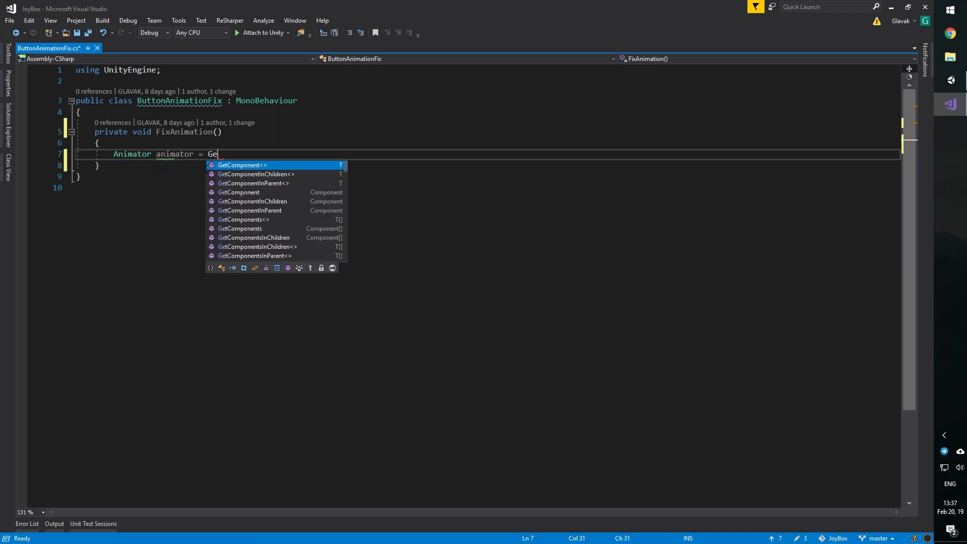
pyautogui.press('Return')
pyautogui.write('A>(')
pyautogui.press('Return')
pyautogui.press('End')
pyautogui.write(';')
pyautogui.press('Return')
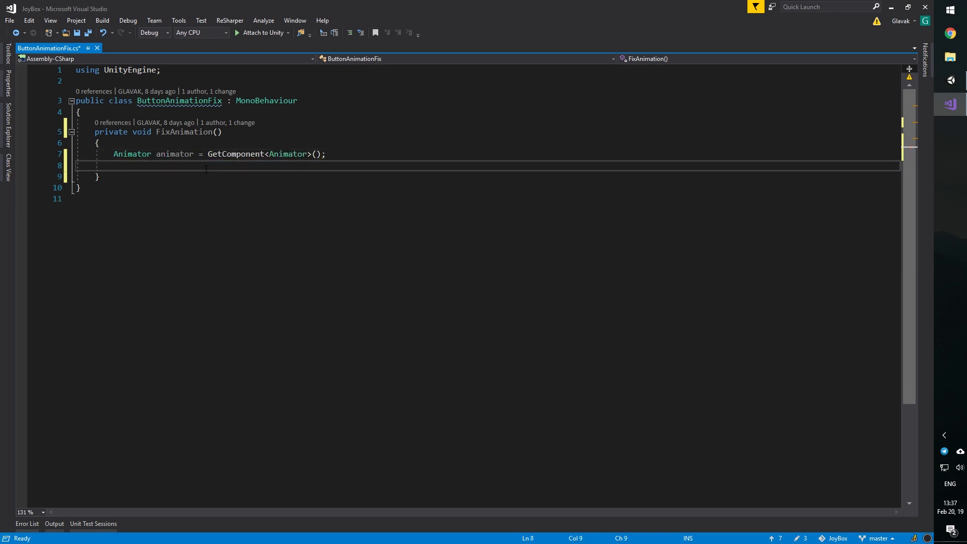
# Begin animator.CrossFade("Normal", 0f after checking the Normal clip name on Button Play in Unity
pyautogui.write('ani')
pyautogui.press('Return')
pyautogui.write('.')
pyautogui.write('CrossFade')
pyautogui.write('(')
pyautogui.write('"Normal");')
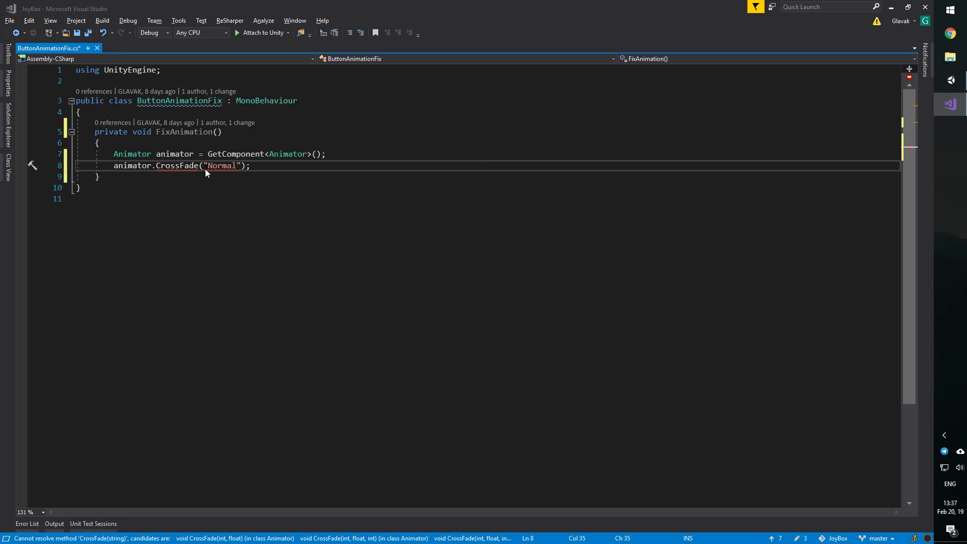
pyautogui.hotkey('alt', 'Tab')
pyautogui.click(64, 156)
pyautogui.click(21, 413)
pyautogui.click(30, 425)
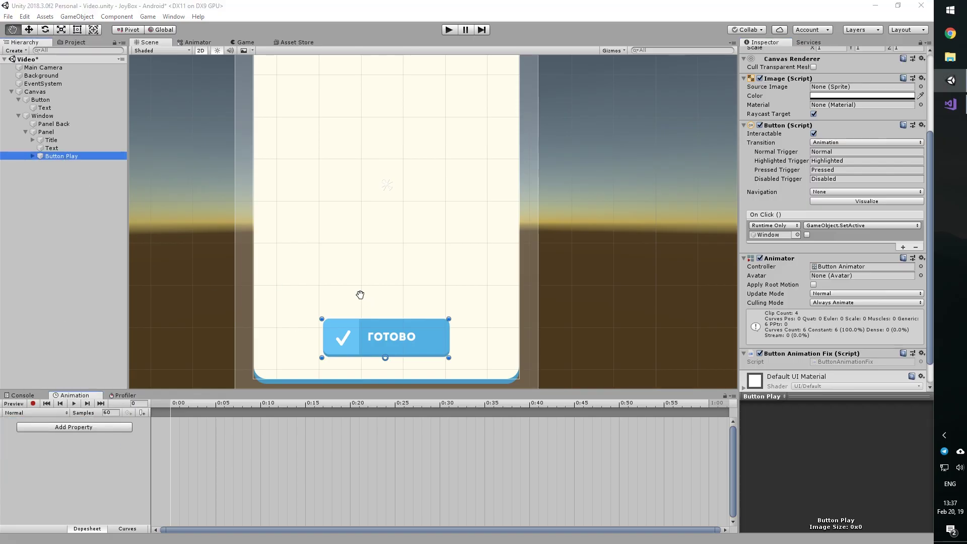
pyautogui.hotkey('alt', 'Tab')
pyautogui.write(', ')
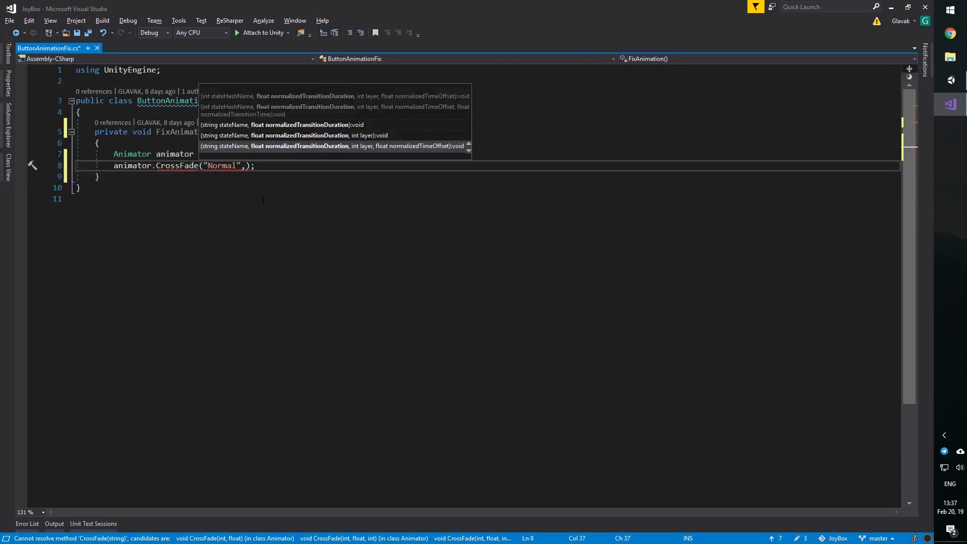
pyautogui.write('0f')
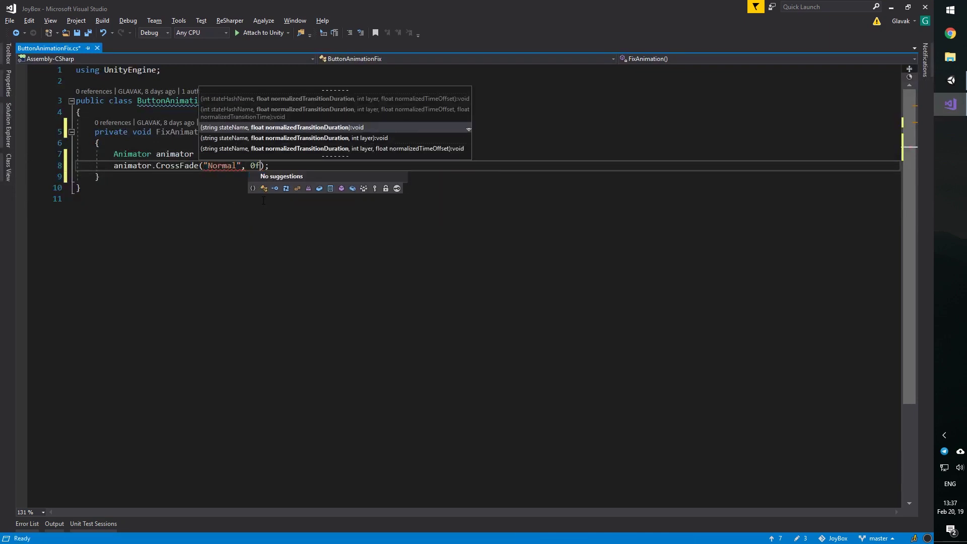
# Add animator.Update(0f) after the CrossFade call and save the script
pyautogui.press('End')
pyautogui.press('Return')
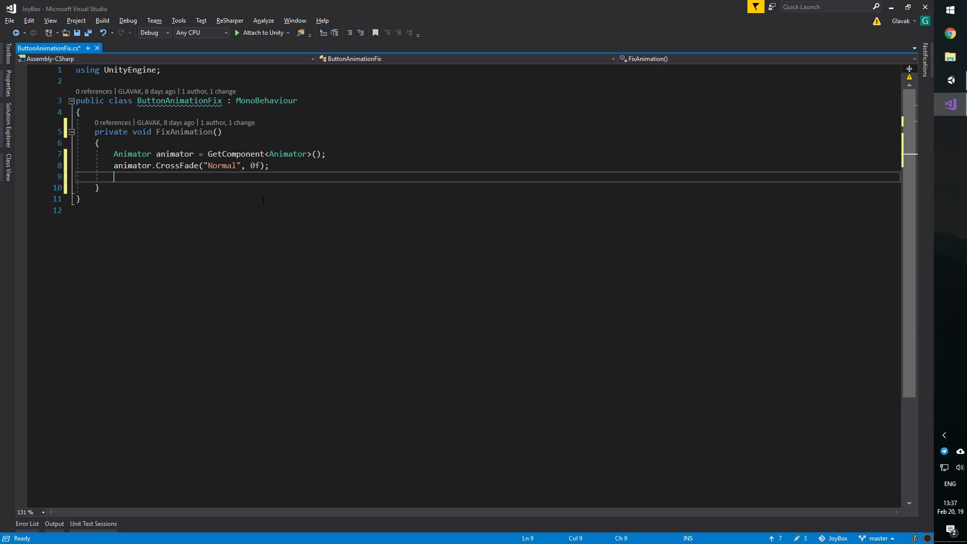
pyautogui.write('animator.')
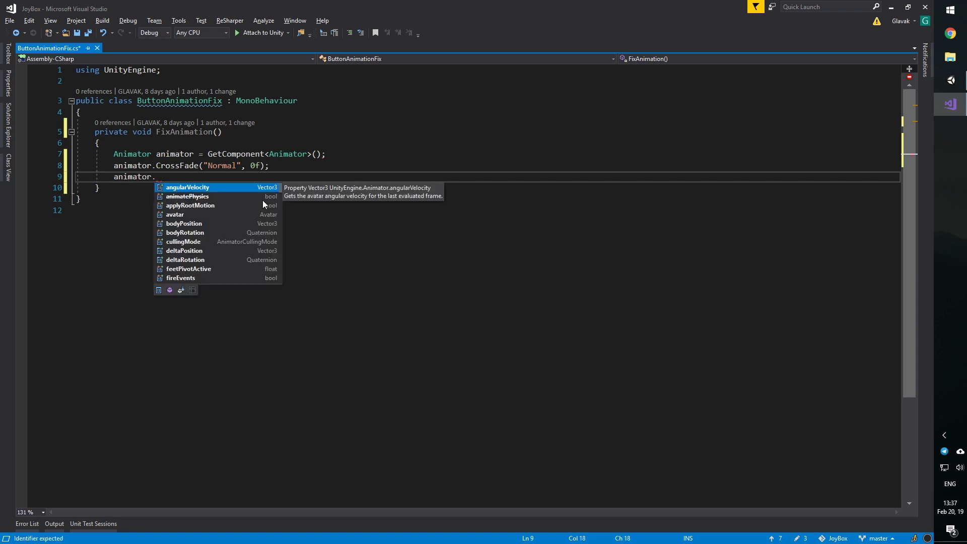
pyautogui.write('Update(0f);')
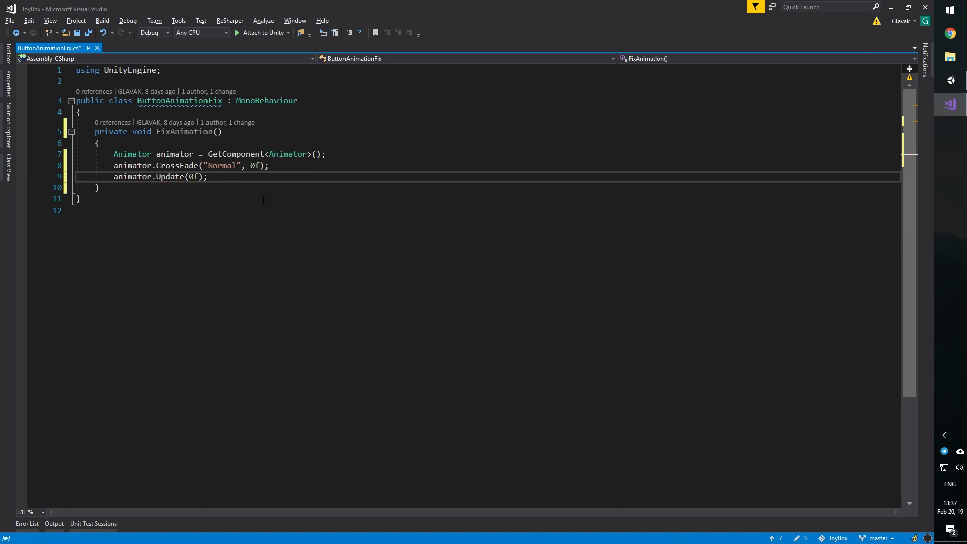
pyautogui.hotkey('ctrl', 's')
# Add [RequireComponent(typeof(Animator))] above the class and save
pyautogui.click(171, 136)
pyautogui.click(142, 80)
pyautogui.press('Return')
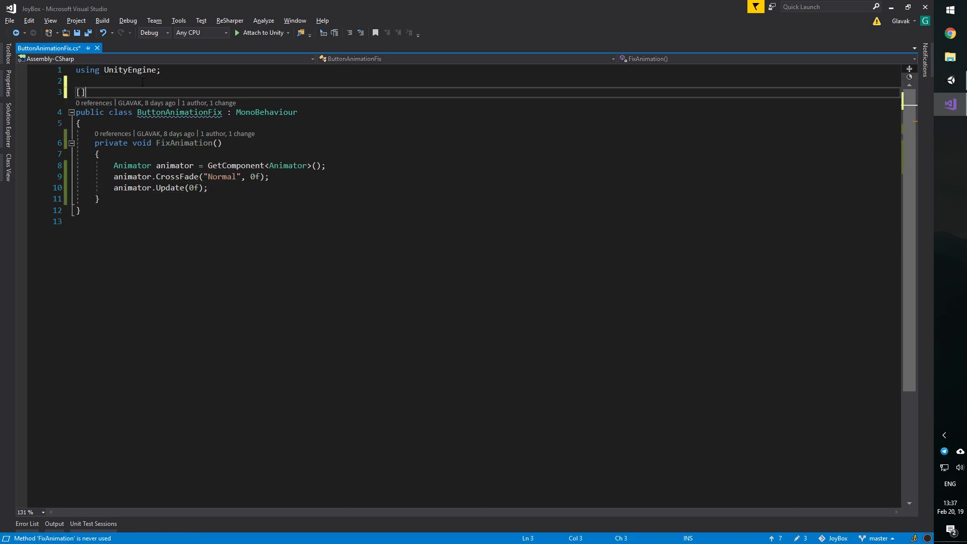
pyautogui.write('eq(ty(Anim')
pyautogui.press('Tab')
pyautogui.press('End')
pyautogui.hotkey('ctrl', 's')
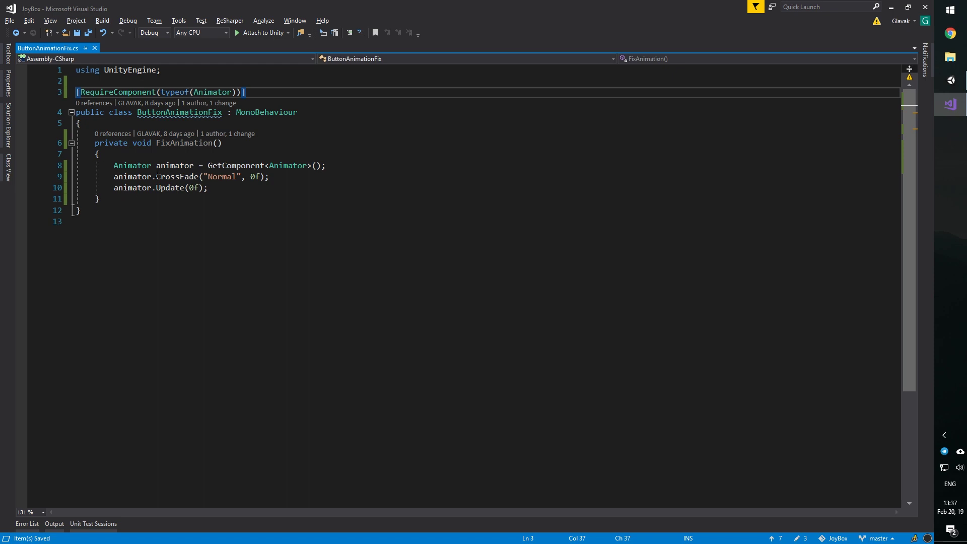
# Change FixAnimation from private to public, save, and return to Unity
pyautogui.click(123, 143)
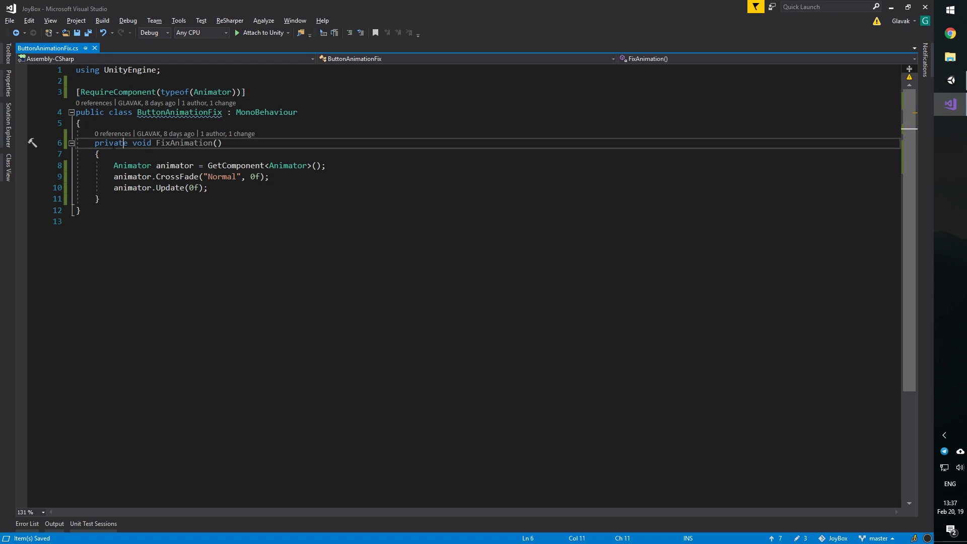
pyautogui.doubleClick(113, 144)
pyautogui.write('public')
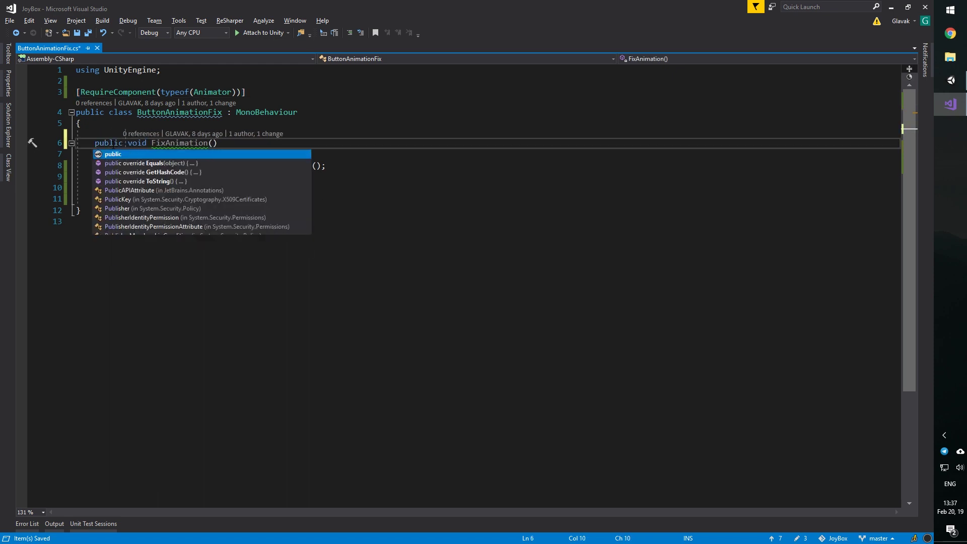
pyautogui.hotkey('ctrl', 's')
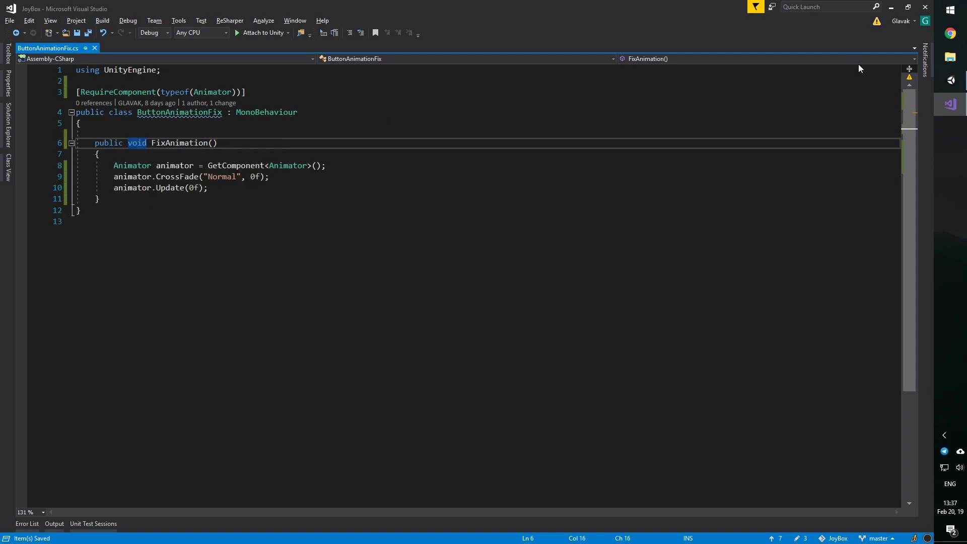
pyautogui.hotkey('alt', 'Tab')
pyautogui.scroll(-2, 799, 322)
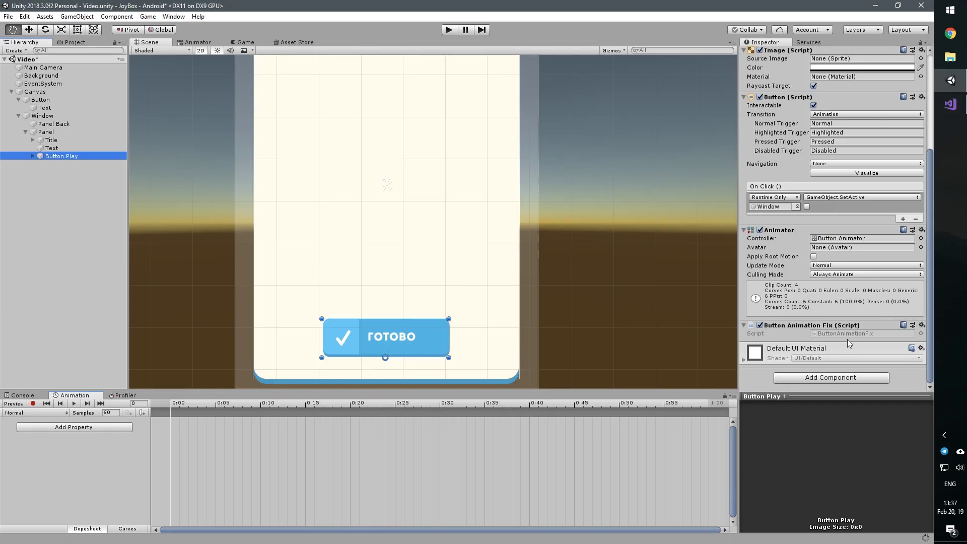
# Add a second On Click entry calling GameObject.SetActive on Window
pyautogui.click(827, 212)
pyautogui.scroll(2, 893, 231)
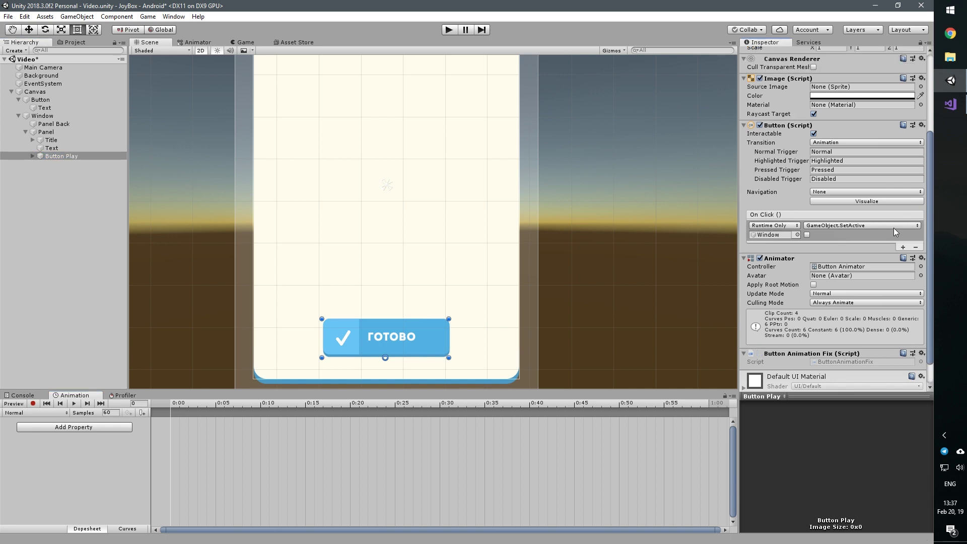
pyautogui.click(903, 248)
pyautogui.moveTo(42, 116); pyautogui.dragTo(772, 256)
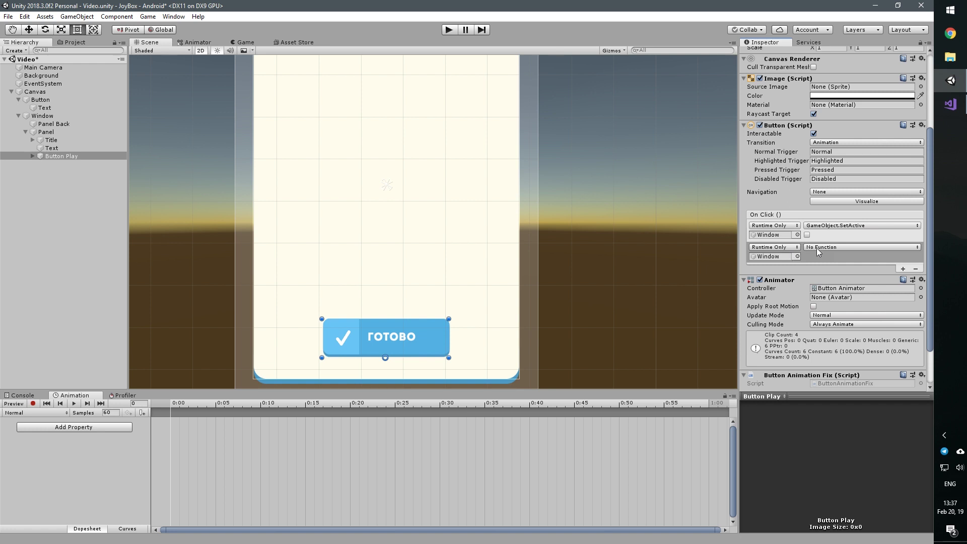
pyautogui.click(818, 252)
pyautogui.moveTo(851, 272)
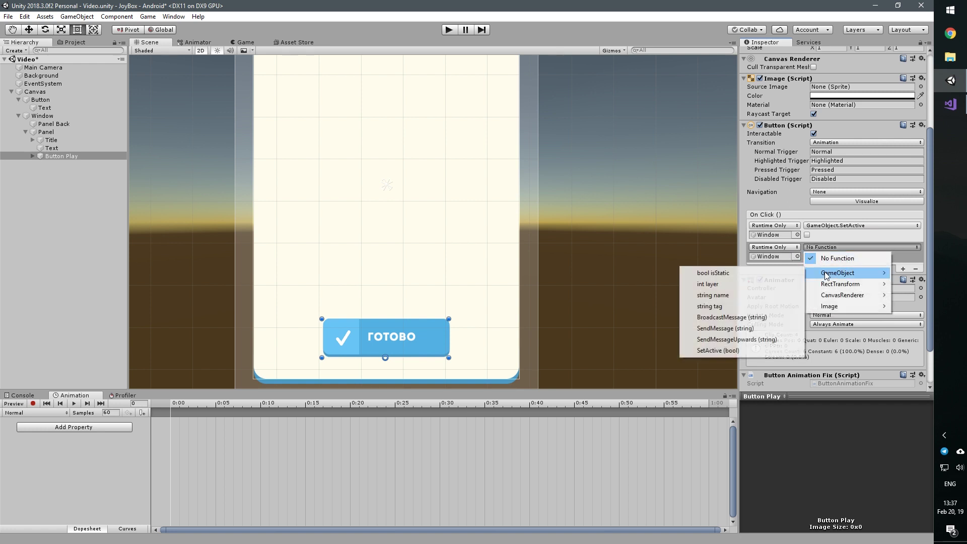
pyautogui.click(717, 350)
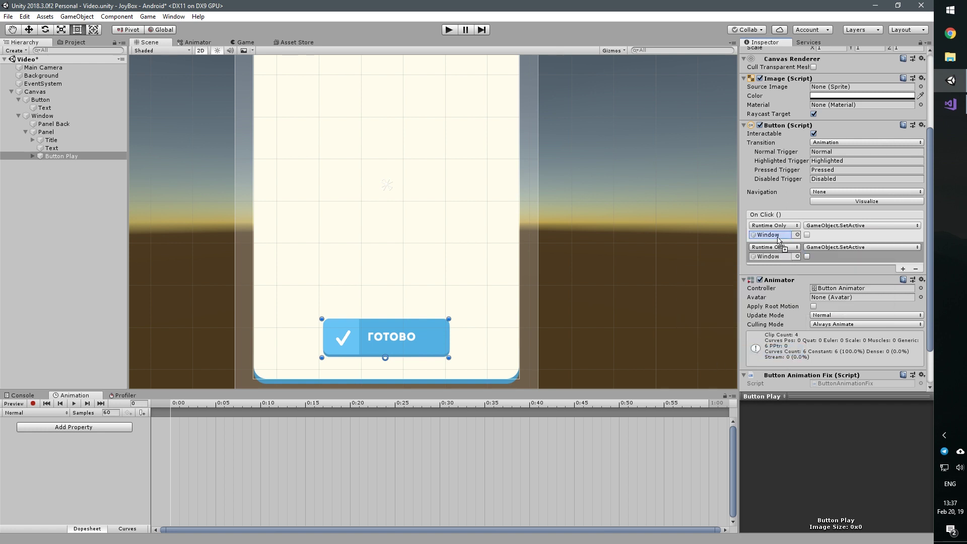
# Set the first On Click entry to Button Play's ButtonAnimationFix.FixAnimation and start the game
pyautogui.moveTo(784, 379); pyautogui.dragTo(776, 236)
pyautogui.click(818, 226)
pyautogui.moveTo(856, 318)
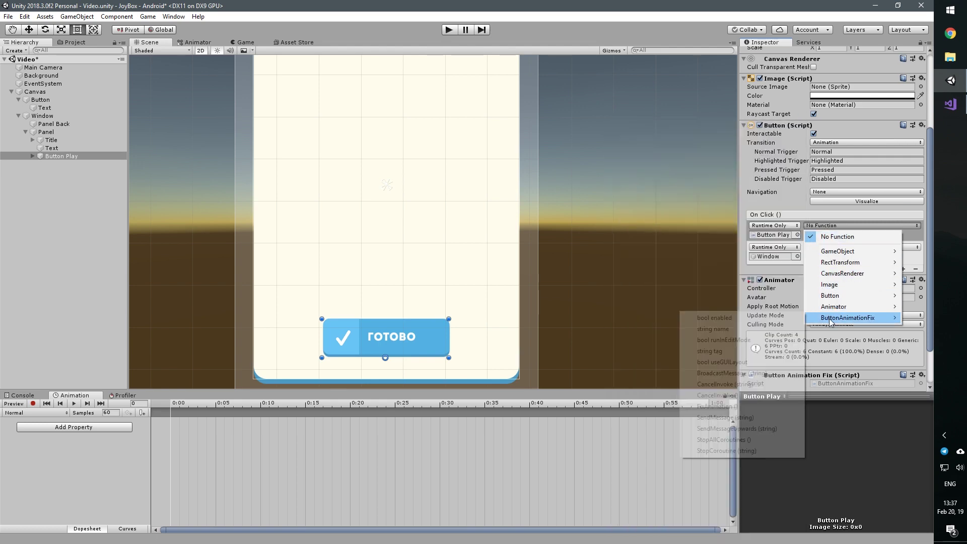
pyautogui.click(728, 407)
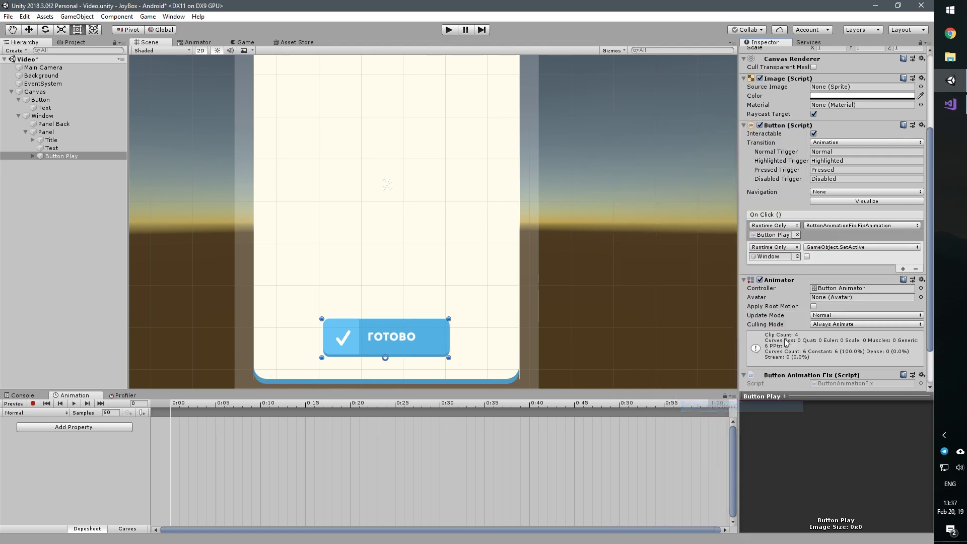
pyautogui.click(449, 29)
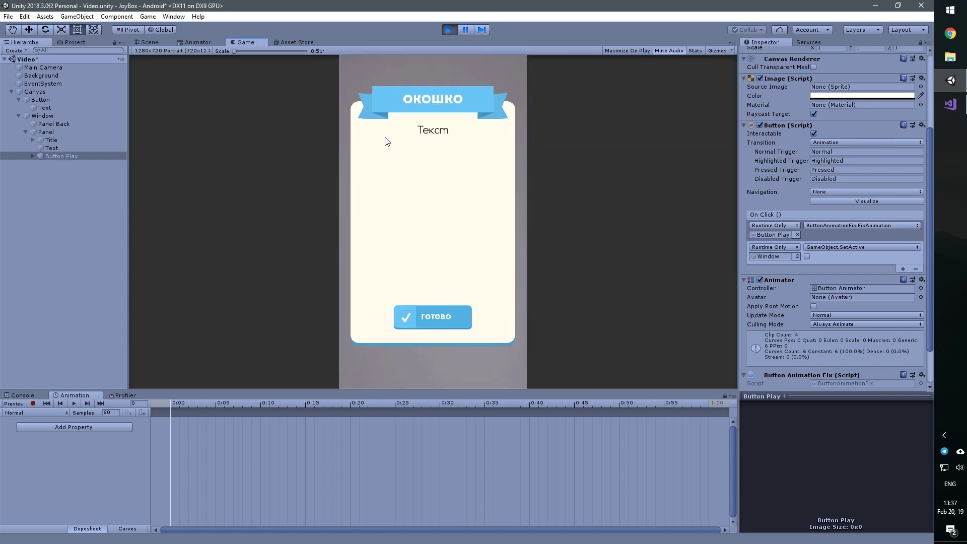
# Close the ОКОШКО window with ГОТОВО and reopen it with the centre button, twice, then exit Play mode
pyautogui.click(436, 319)
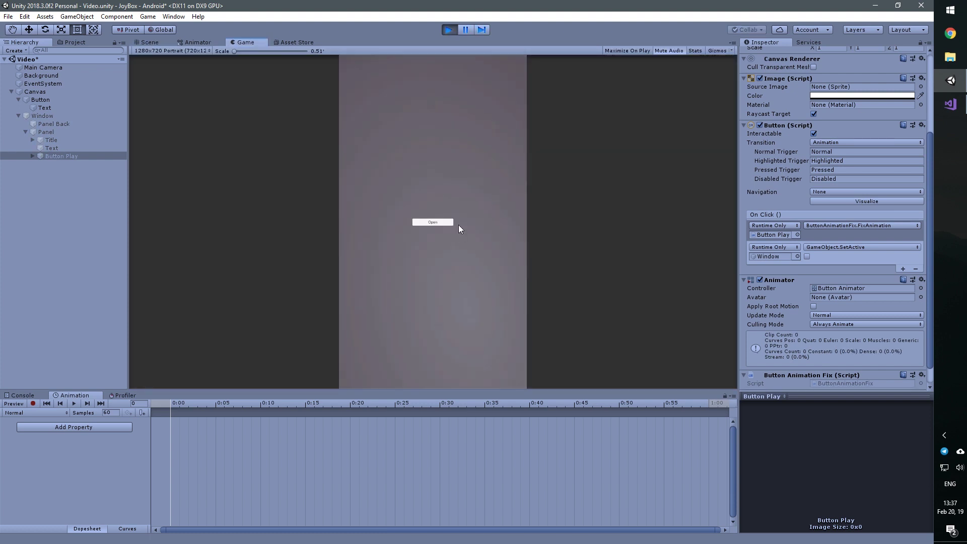
pyautogui.click(441, 225)
pyautogui.click(441, 319)
pyautogui.click(439, 223)
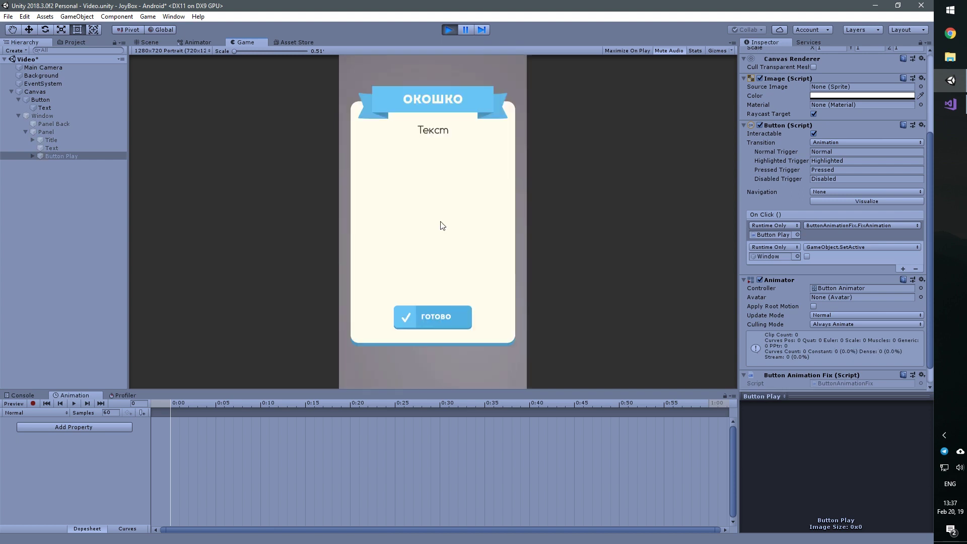
pyautogui.click(448, 30)
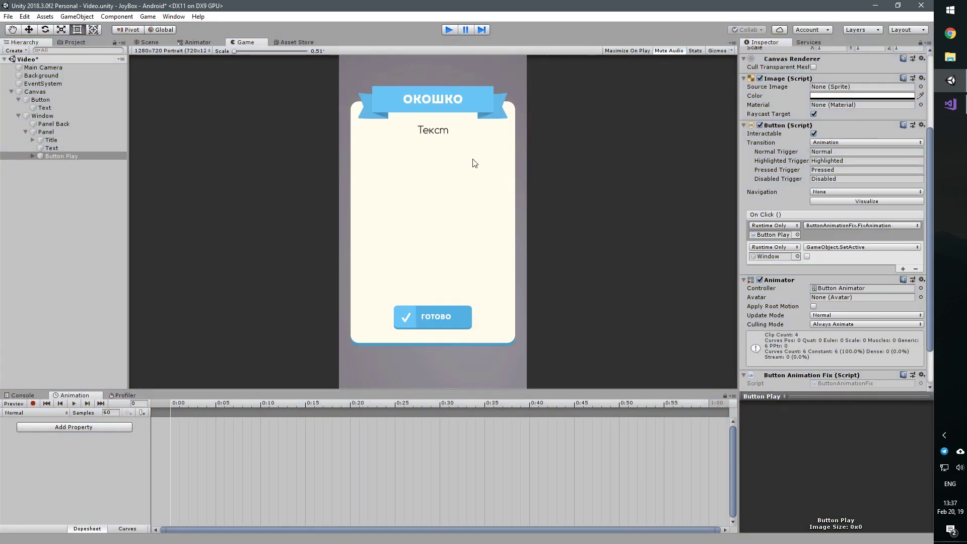